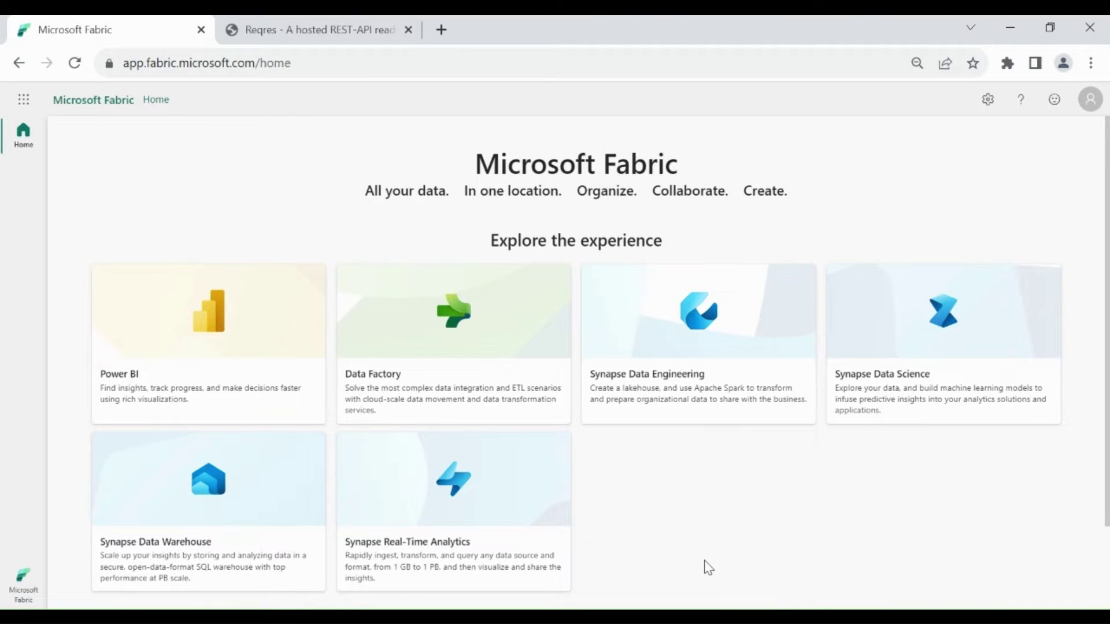
Bring up the Fabric experience switcher listing Power BI, Data Factory, Synapse and Real-Time Analytics
click(24, 577)
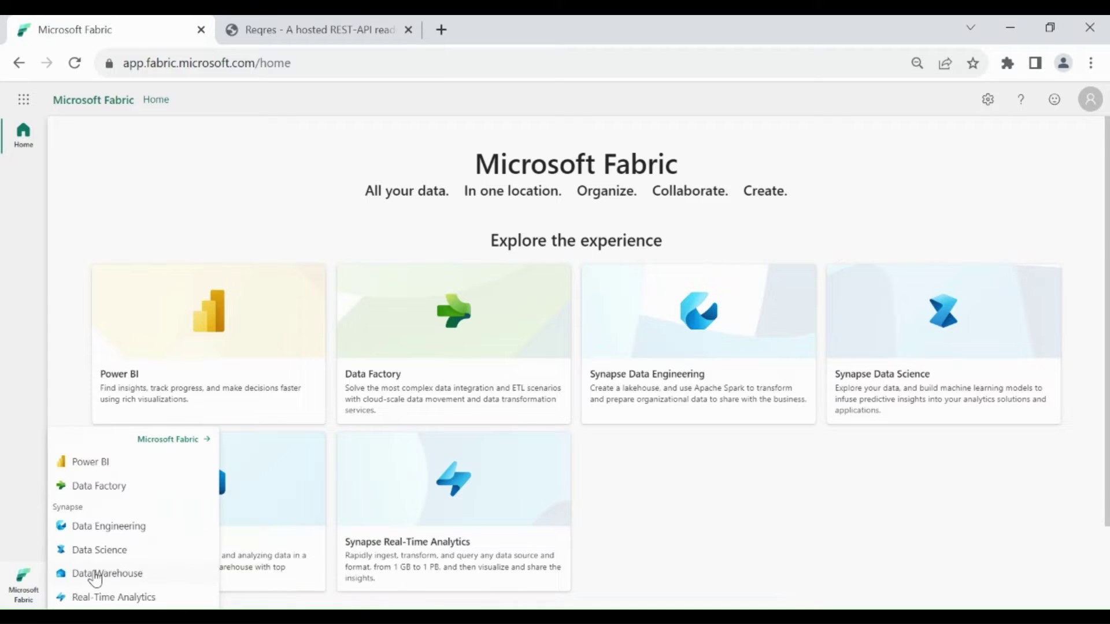
Switch to the Data Warehouse experience and open the Dataverse Academy workspace
click(108, 573)
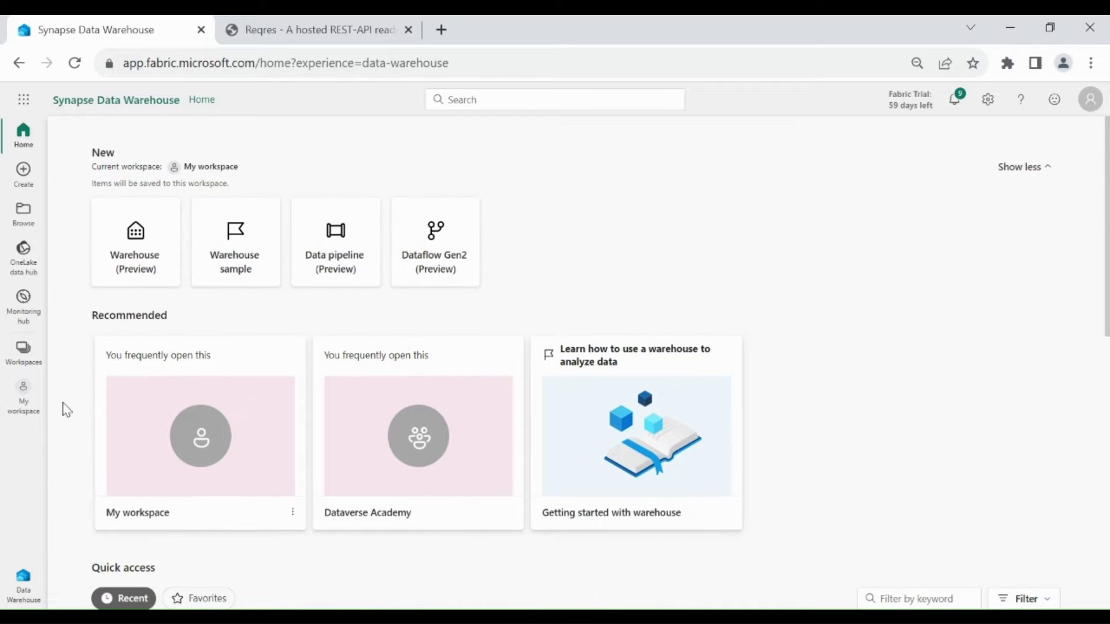
click(29, 356)
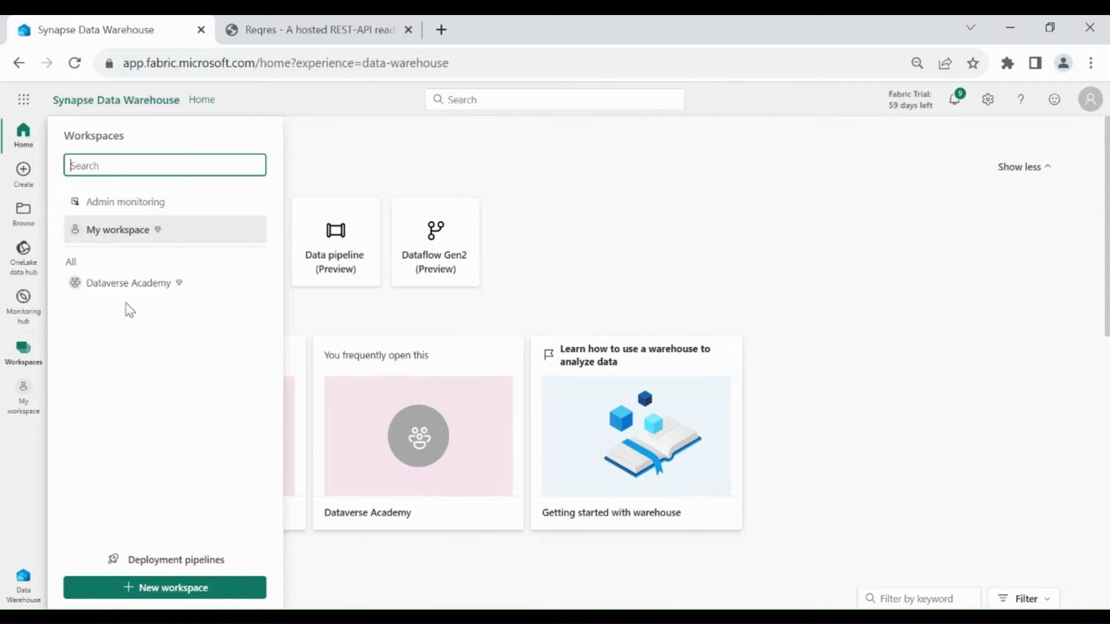
click(128, 285)
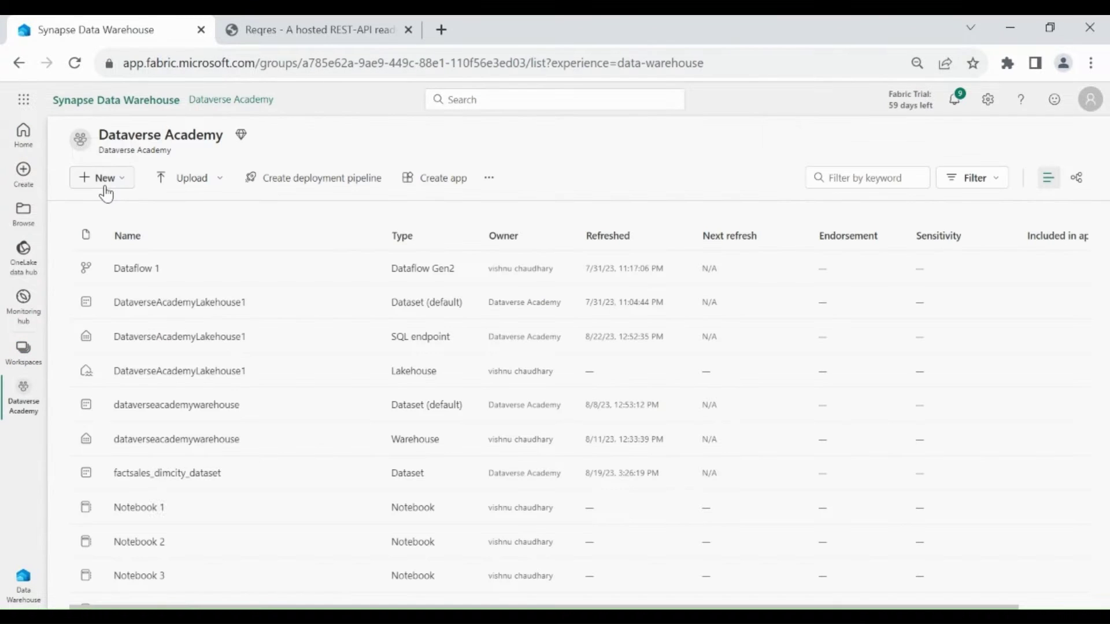
Create a new data pipeline named pl_load_data_from_rest_api
click(105, 187)
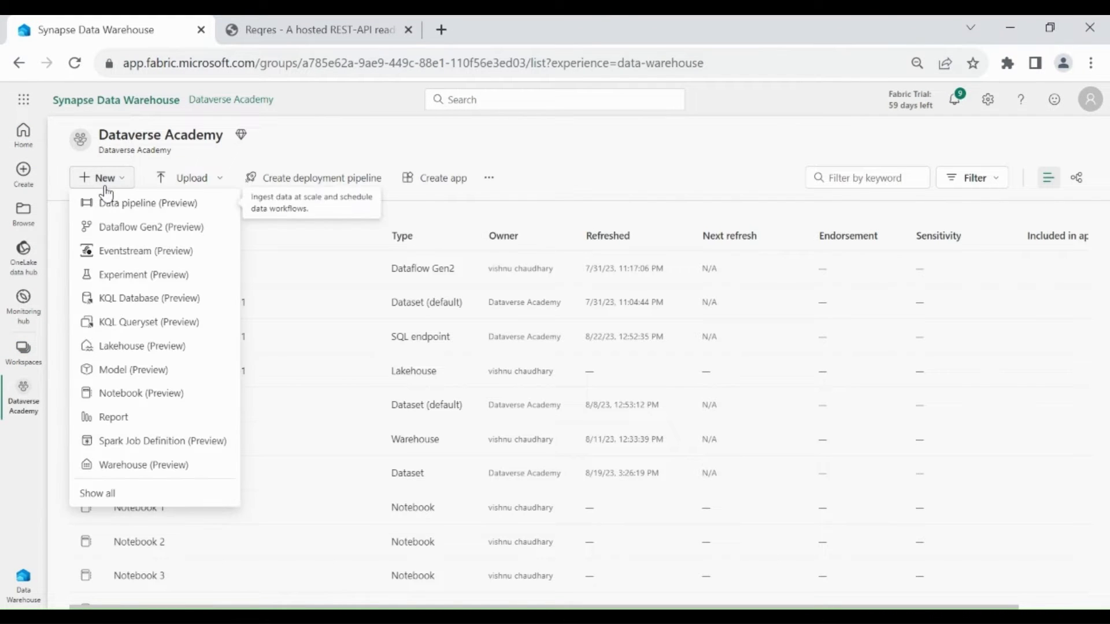
click(134, 205)
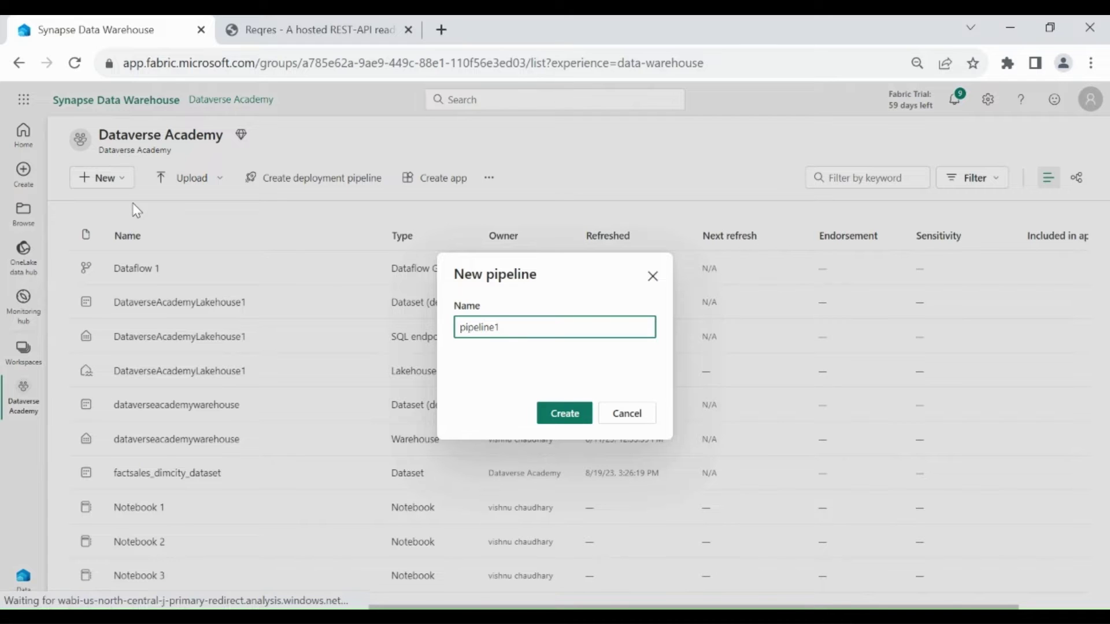
key(ctrl+a)
text(pl_read_data_from_rest_api)
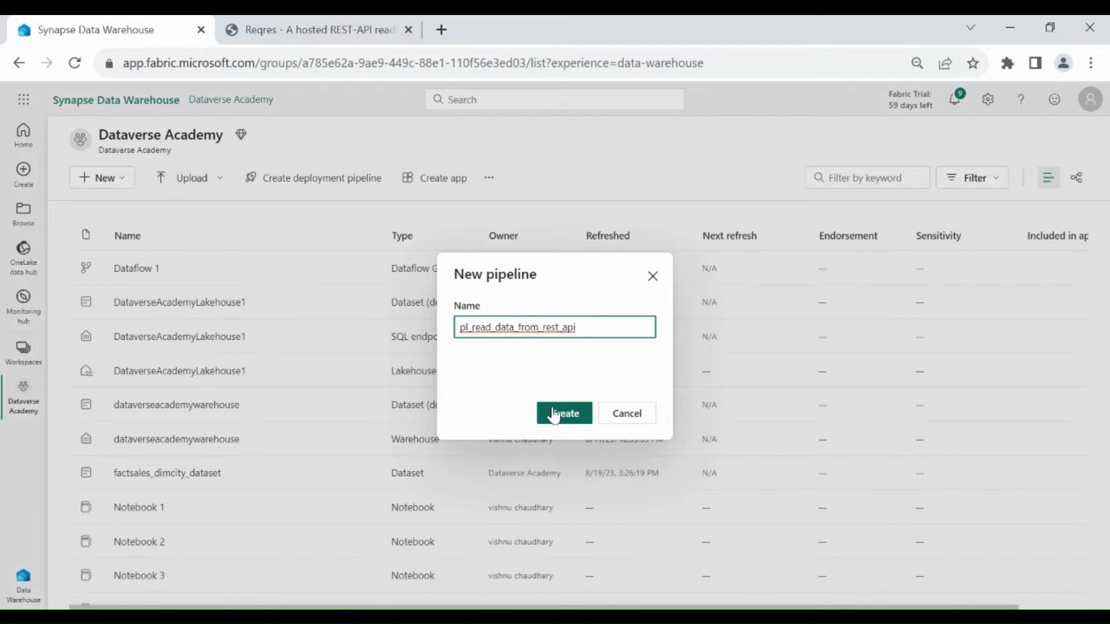
click(555, 414)
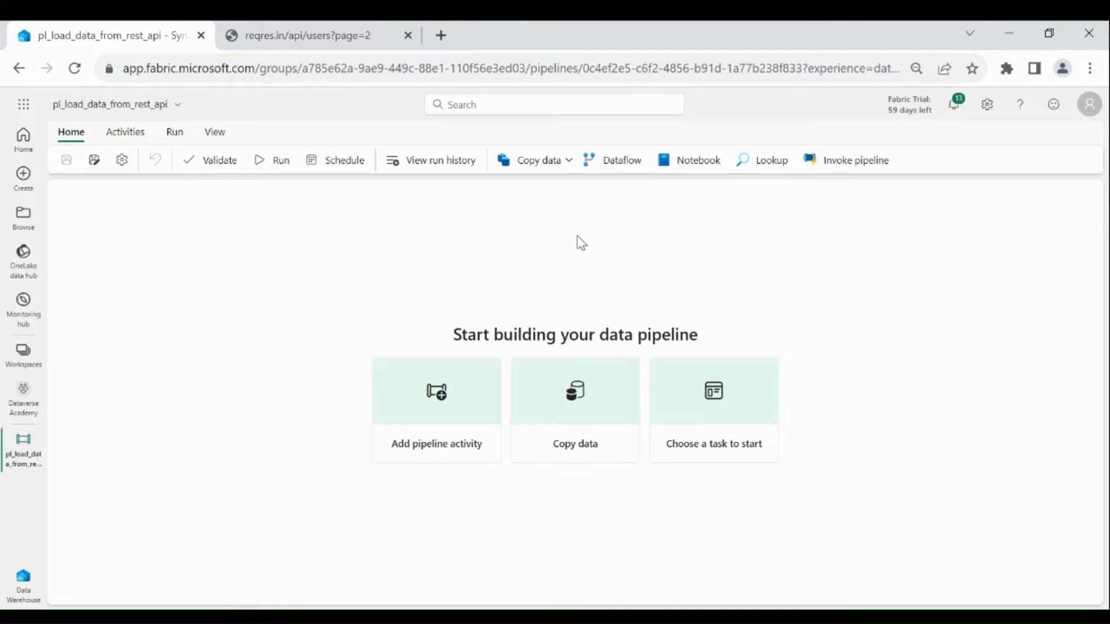
Add a Copy data activity to the canvas and name it 'Copy data from rest api'
click(538, 162)
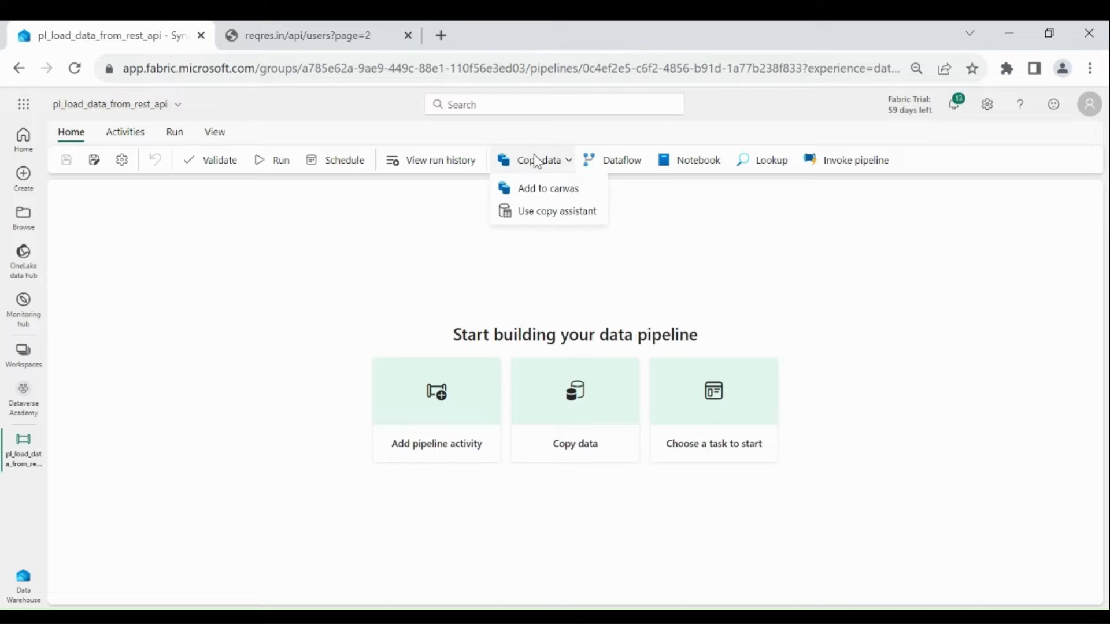
click(540, 191)
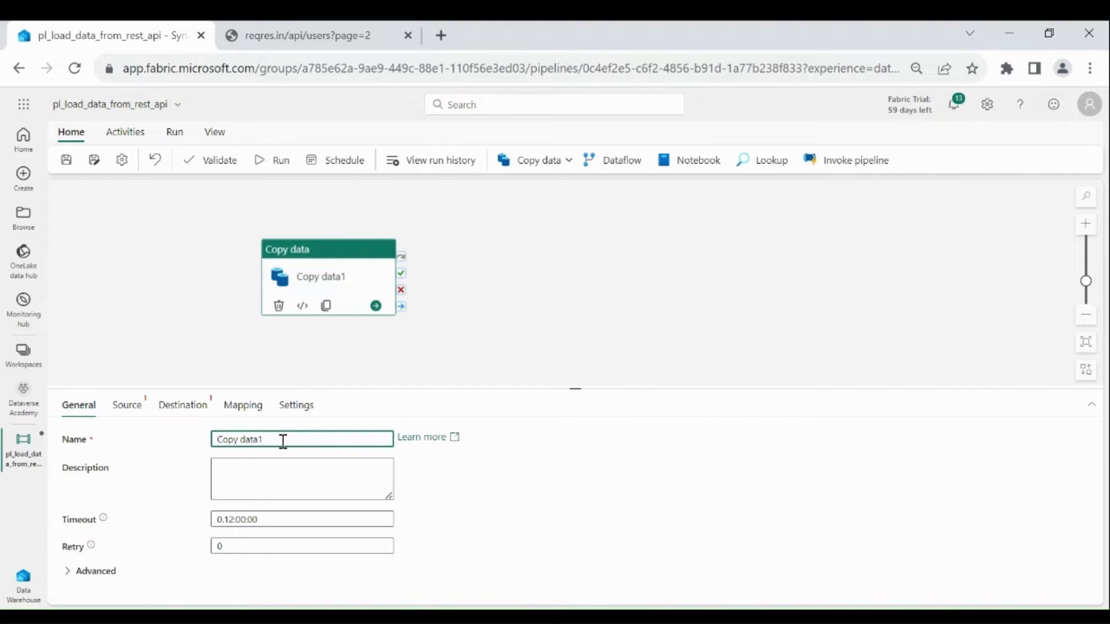
key(ctrl+a)
text(Copy data from rest api)
Give the activity a description, enlarge the properties panel and show its Source settings
click(282, 466)
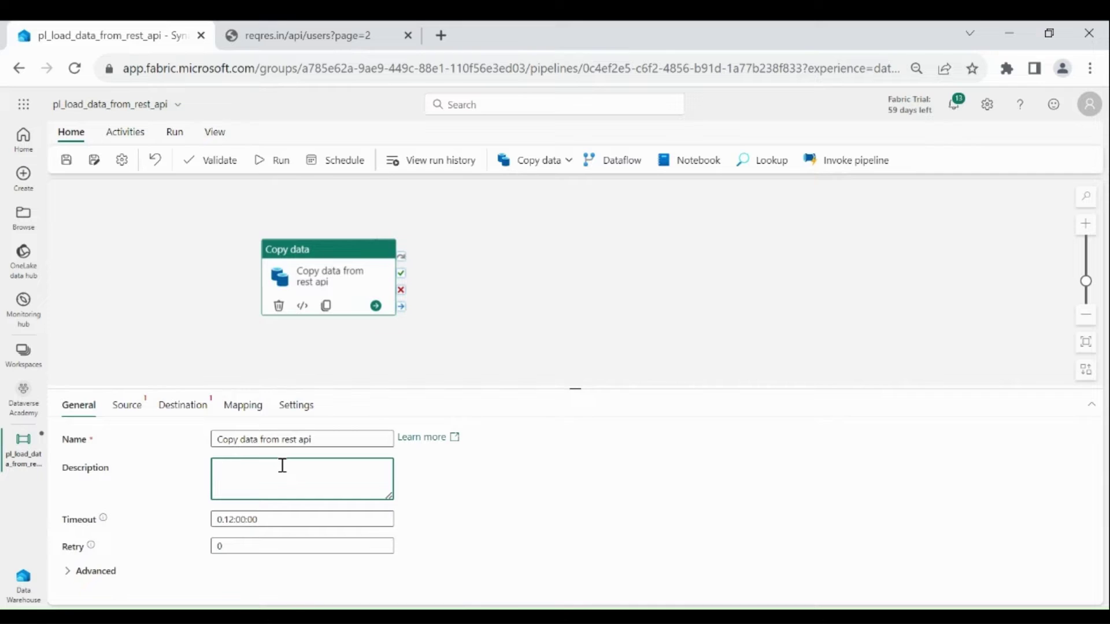
text(loading data from rest api to lakehouse)
drag(731, 388, 731, 343)
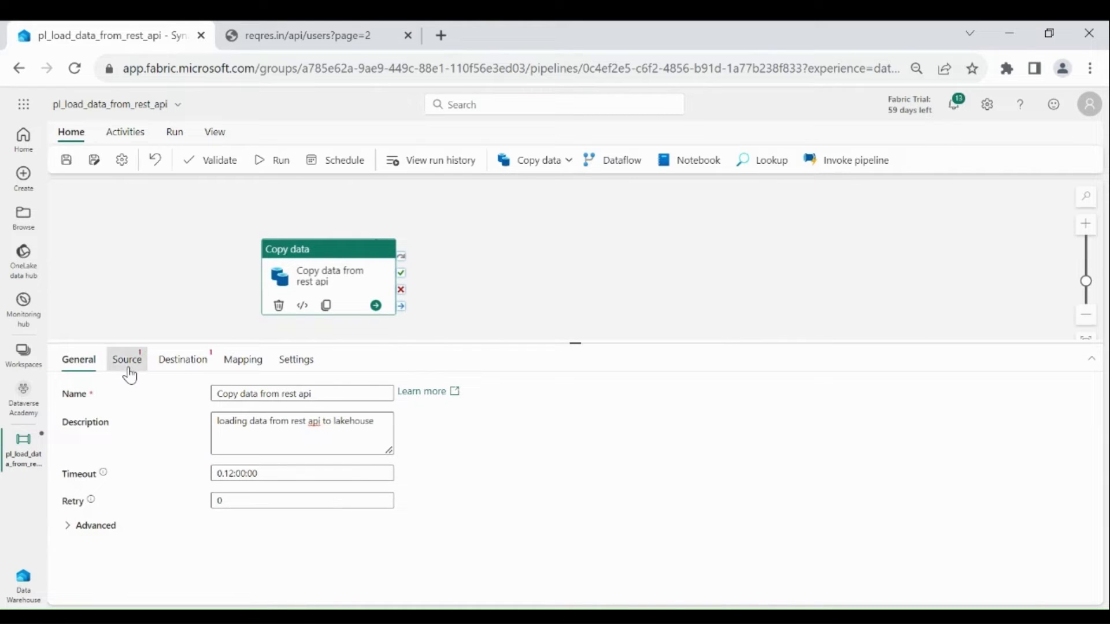
click(129, 370)
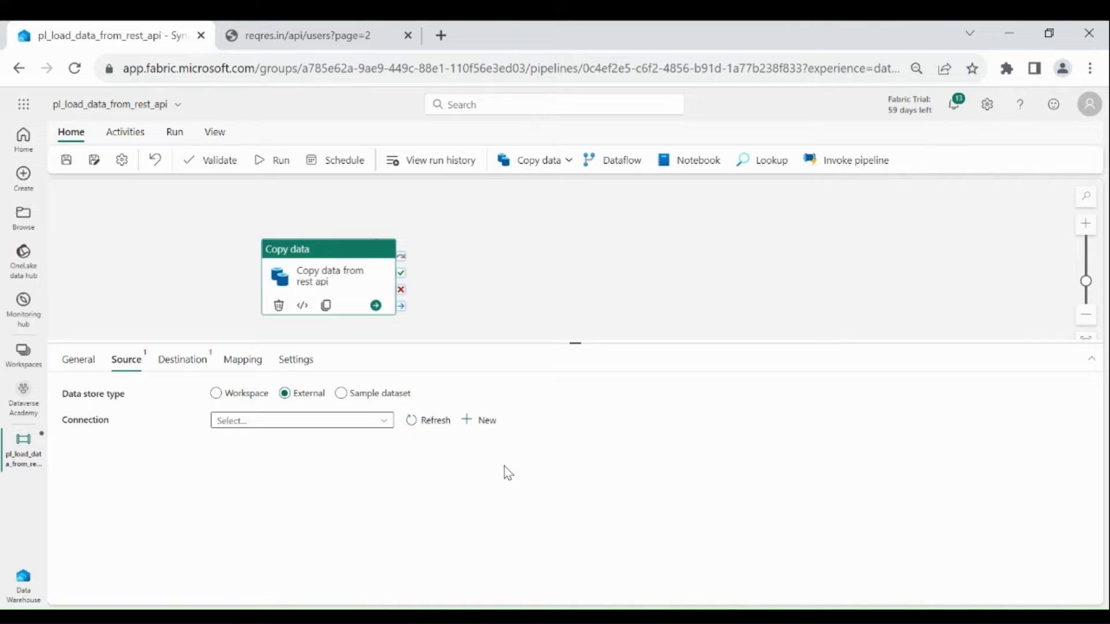
Start a new source connection, searching 'rest' and choosing the REST connector
click(485, 421)
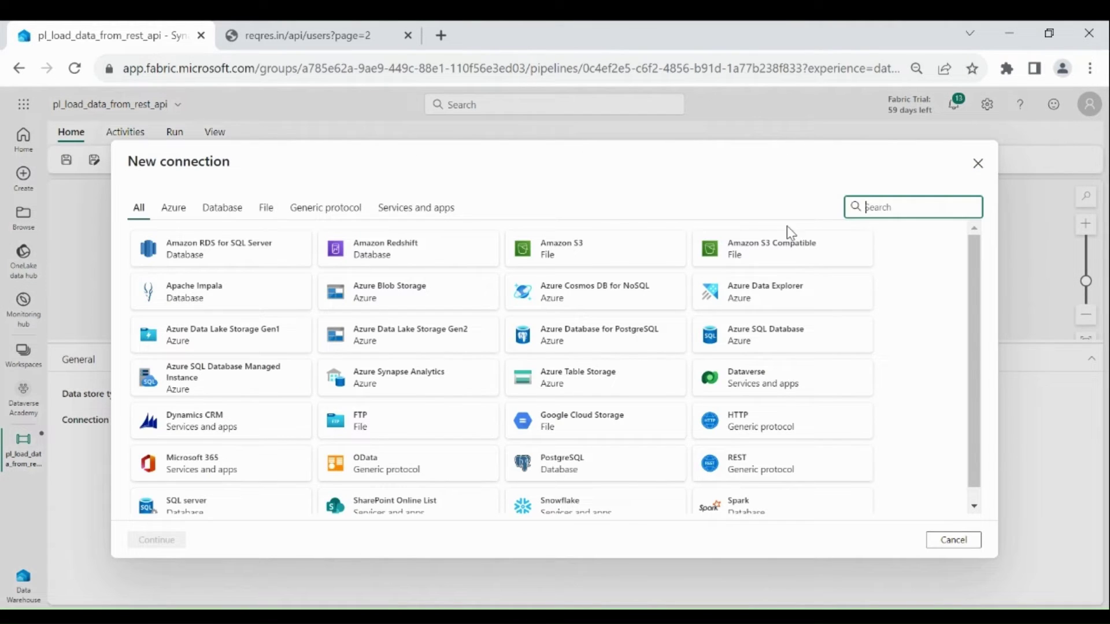
text(rest)
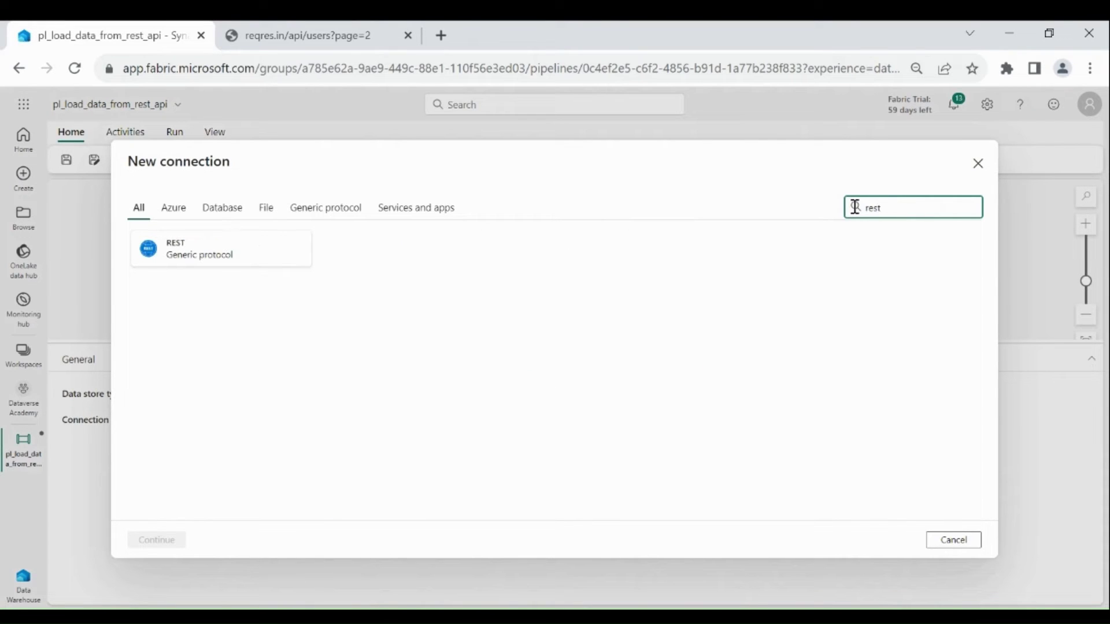
click(261, 245)
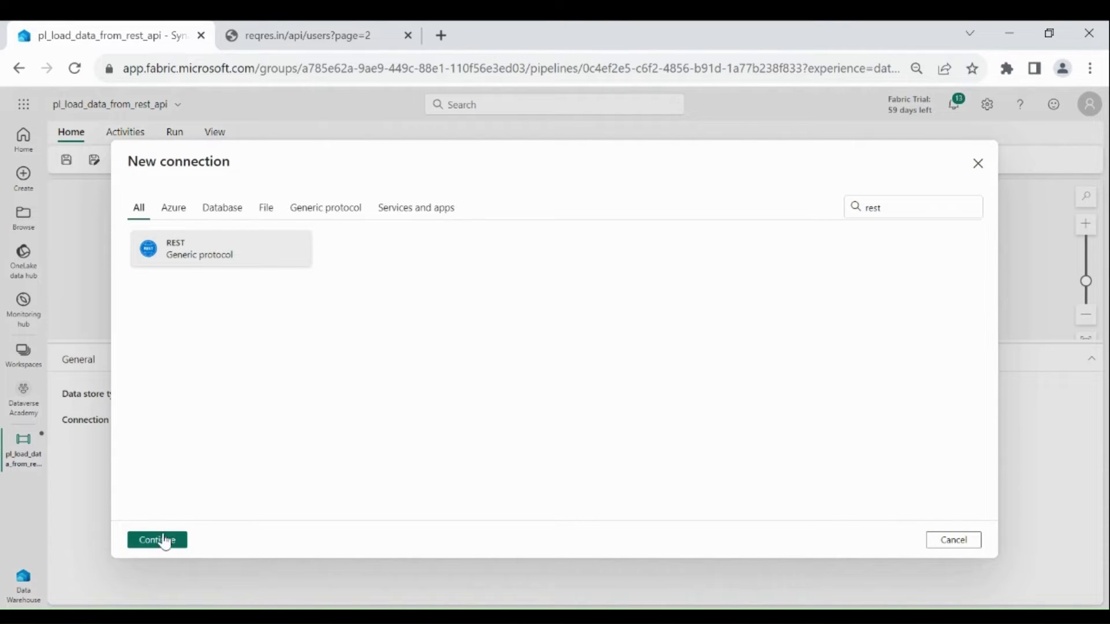
click(164, 541)
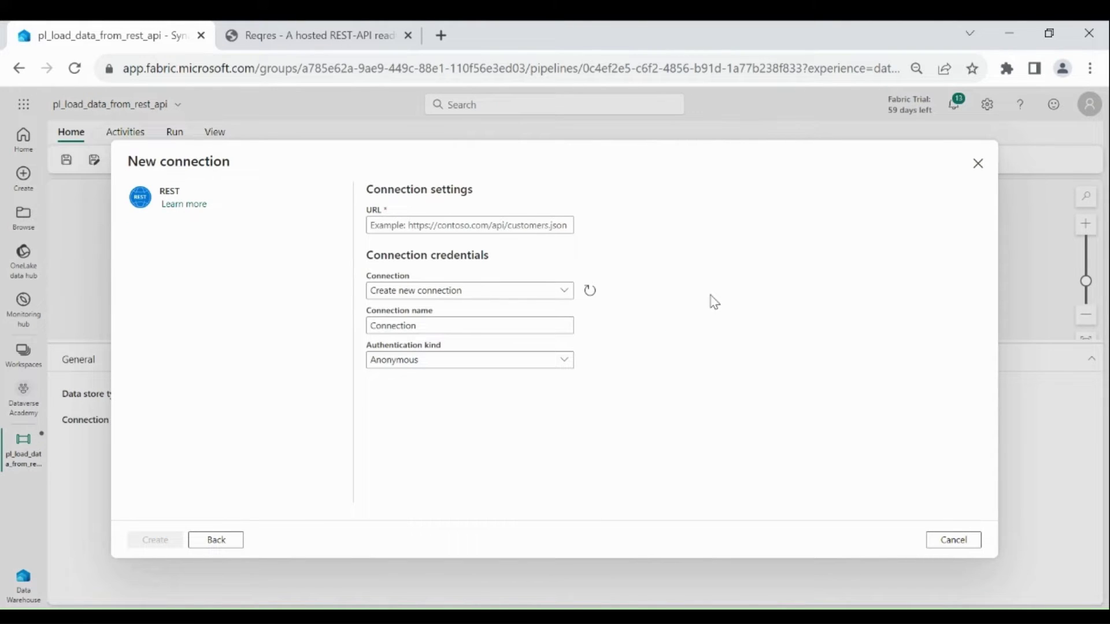
On the Reqres site, open the /api/users?page=2 JSON response
key(ctrl+Tab)
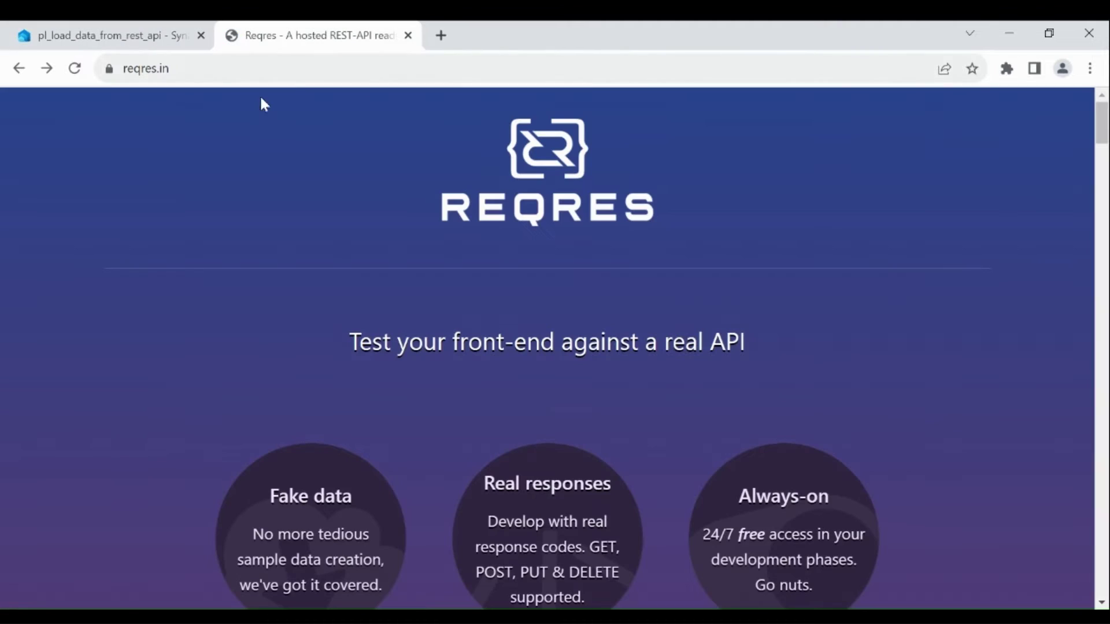
drag(226, 67, 123, 66)
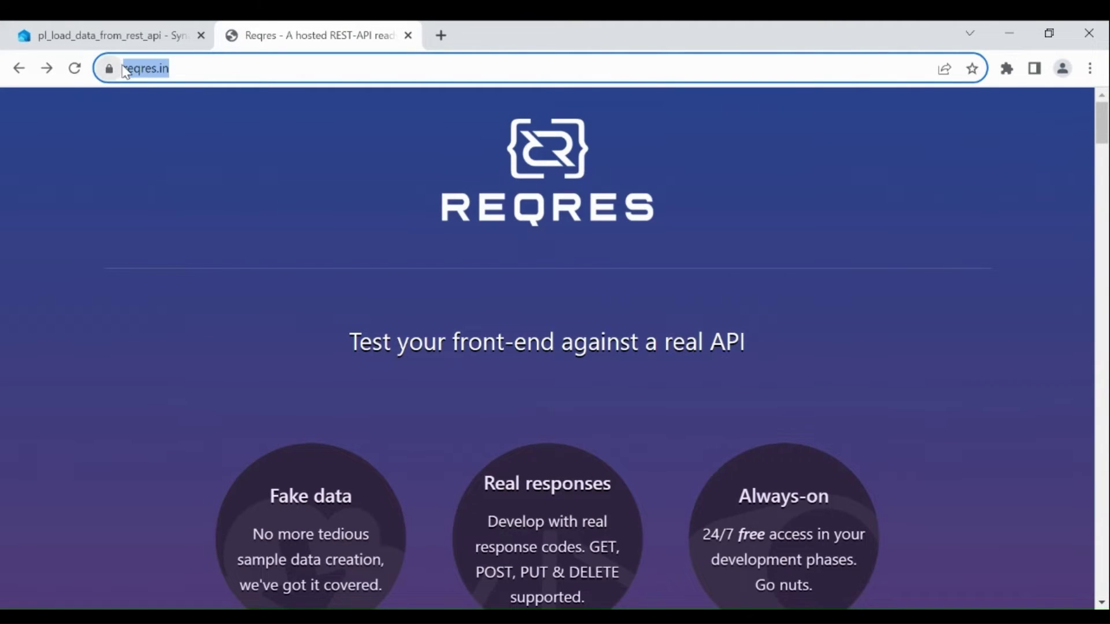
click(248, 61)
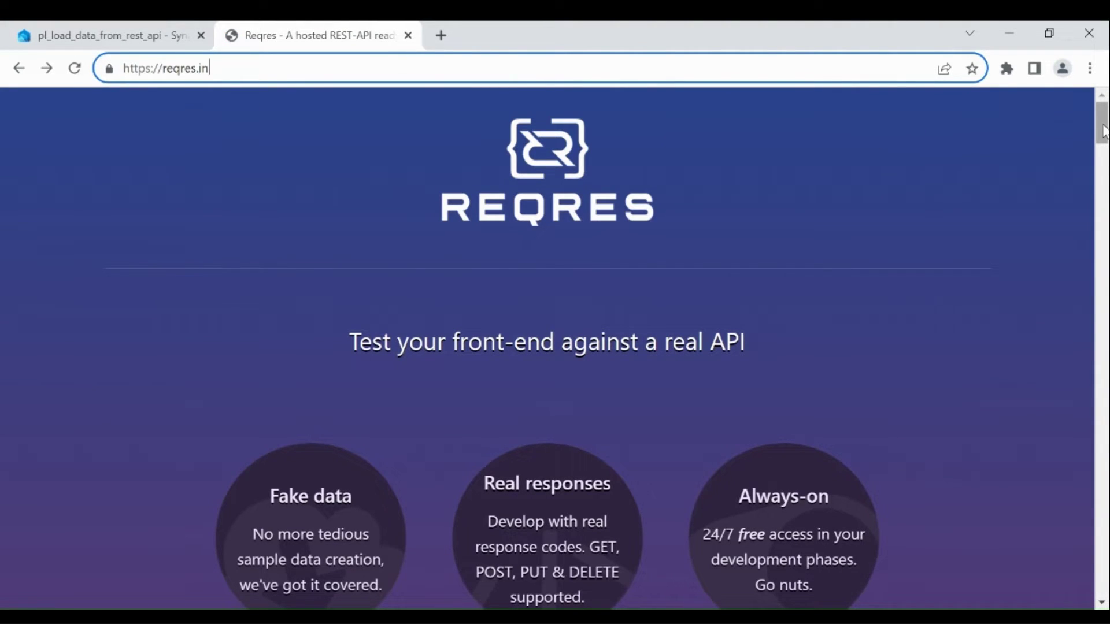
scroll(548, 347, down, 15)
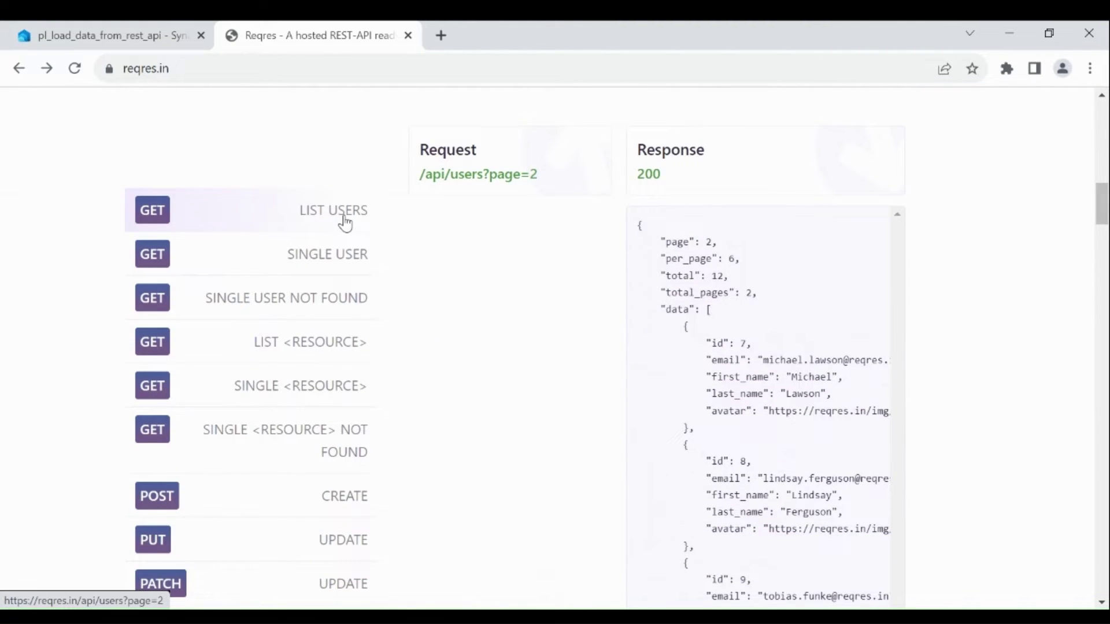
click(496, 180)
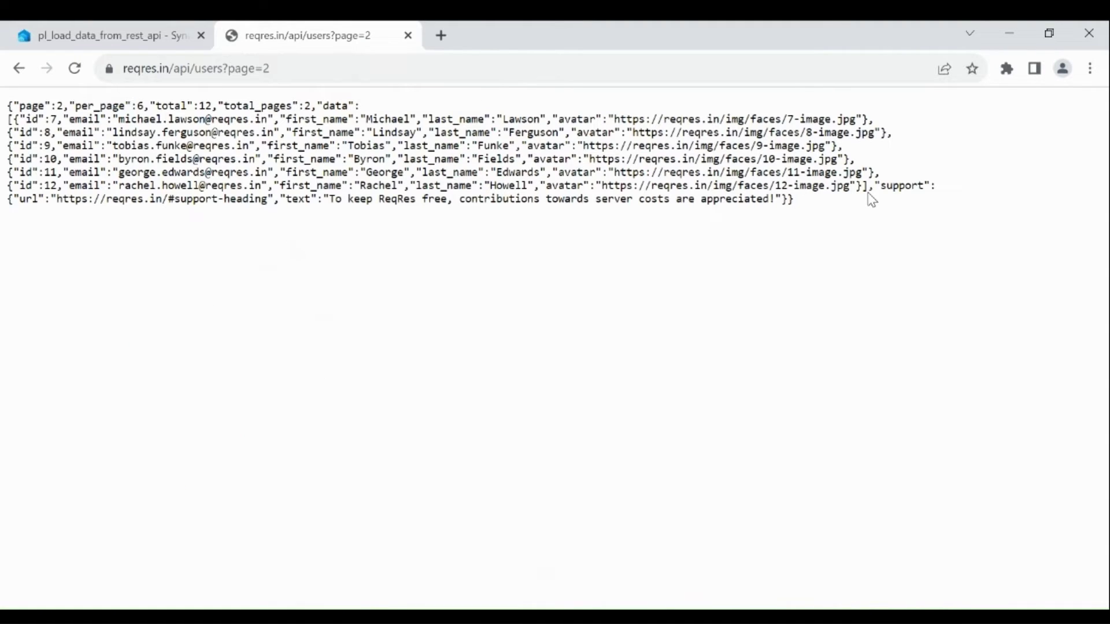
drag(863, 184, 3, 122)
drag(226, 68, 119, 69)
key(ctrl+c)
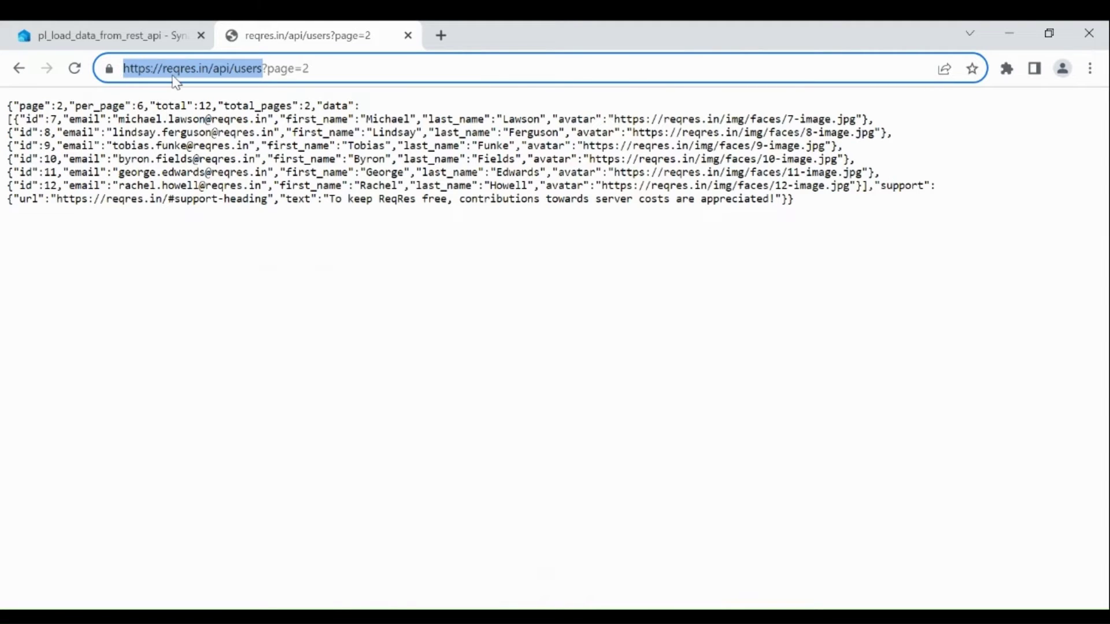
click(131, 26)
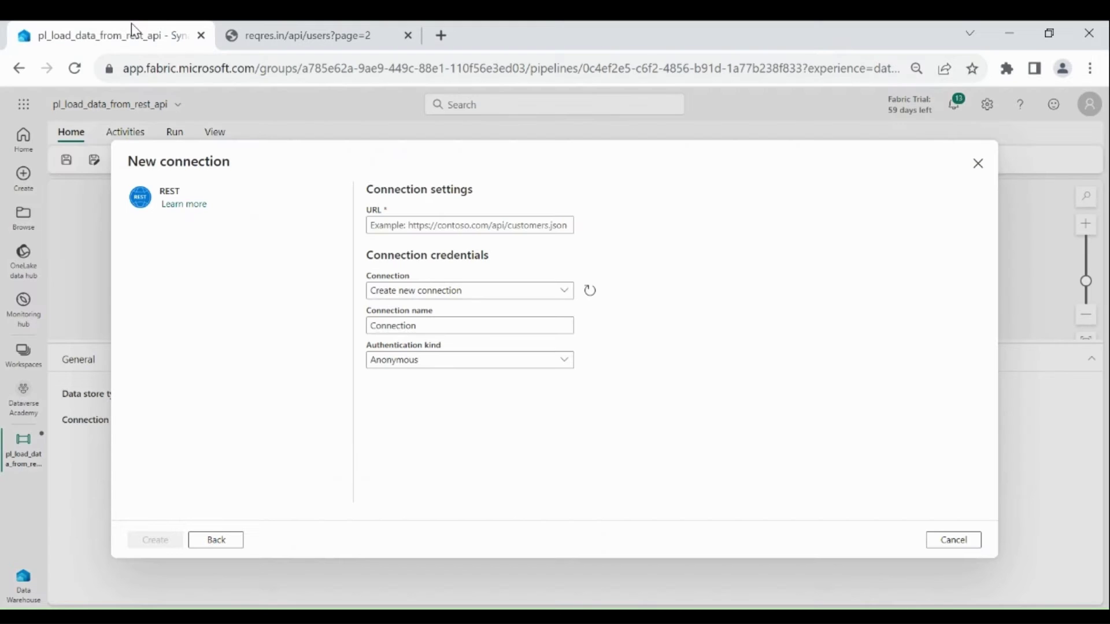
click(423, 226)
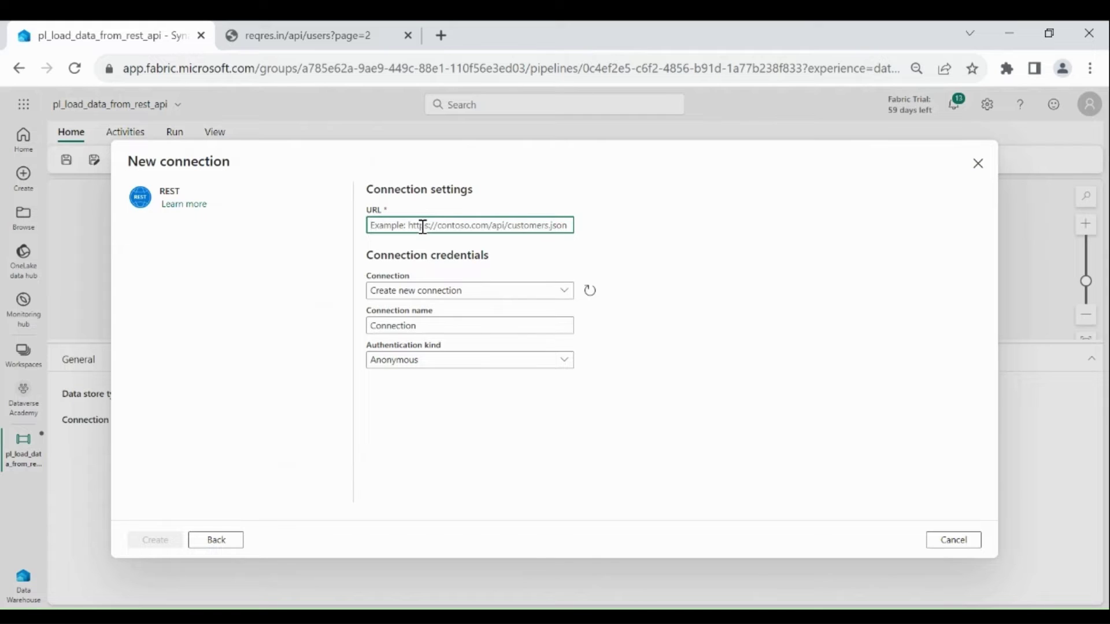
key(ctrl+v)
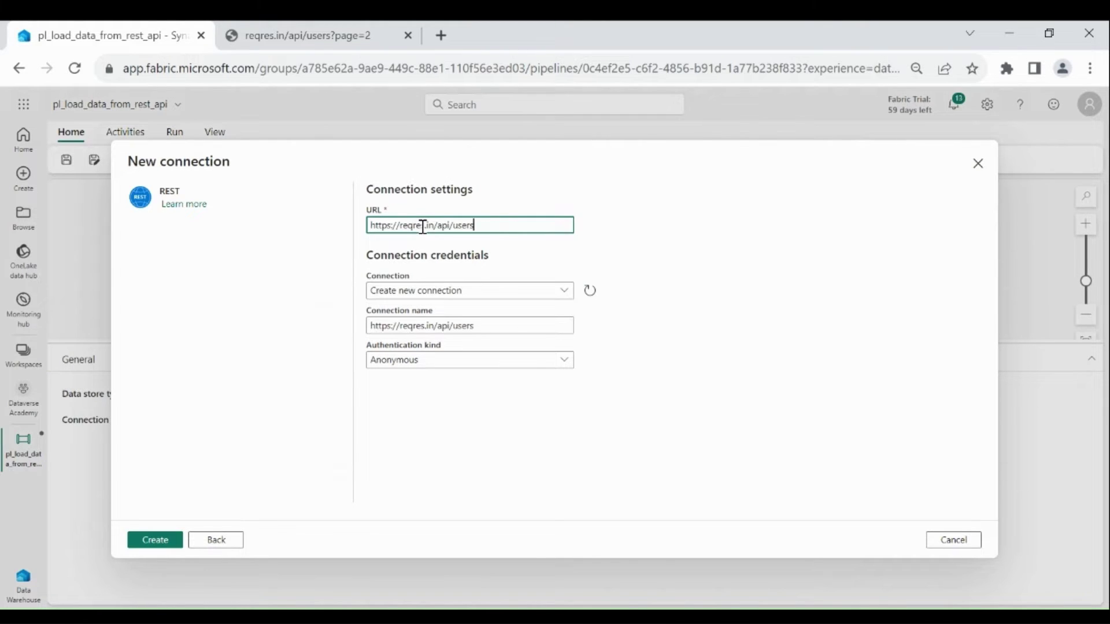
click(469, 327)
drag(484, 325, 350, 327)
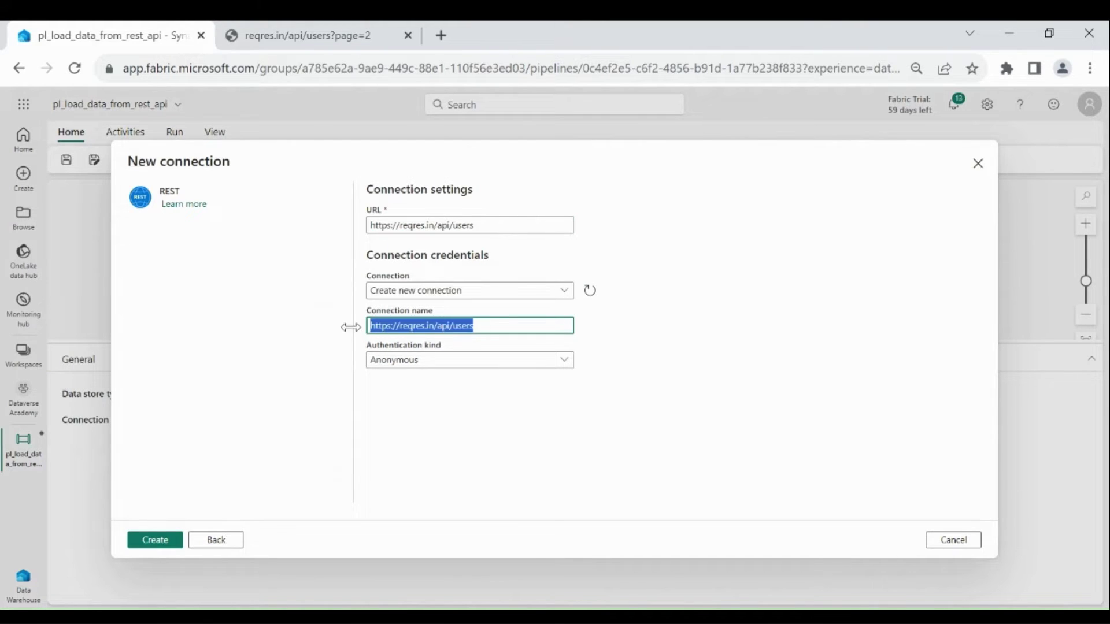
key(BackSpace)
text(restapi url)
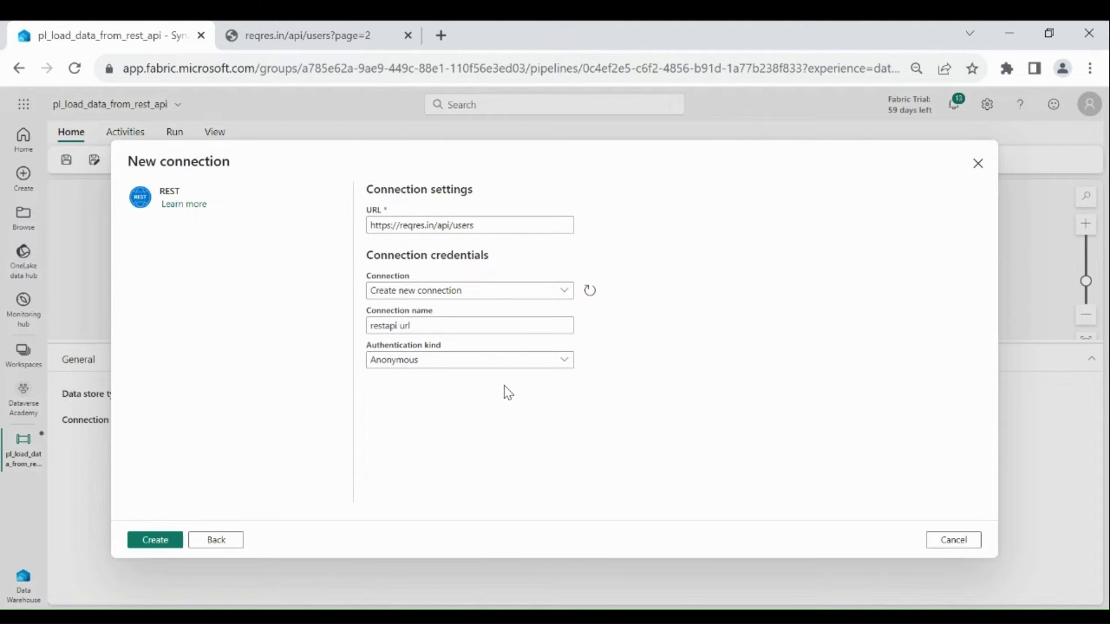
click(162, 543)
Set the source connection type to REST and test the connection successfully
click(315, 457)
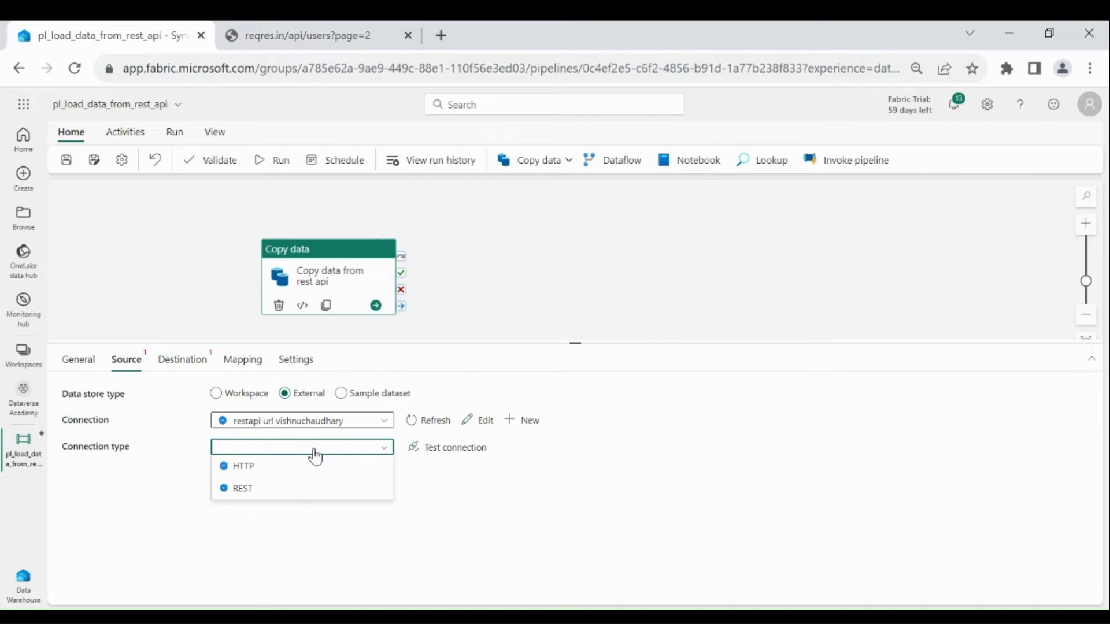
click(273, 490)
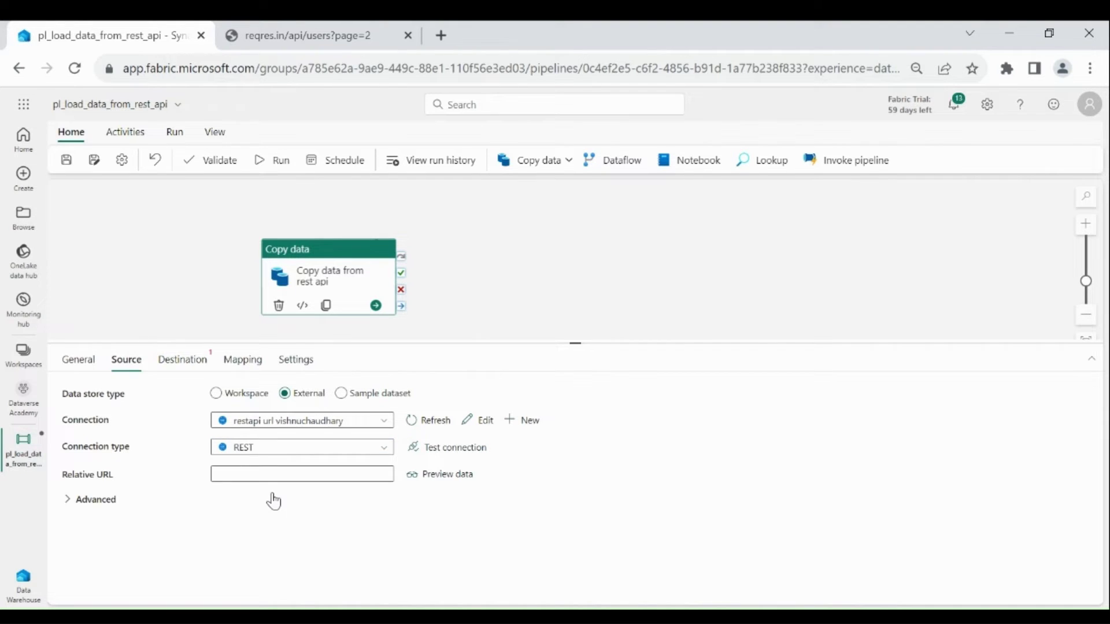
click(437, 461)
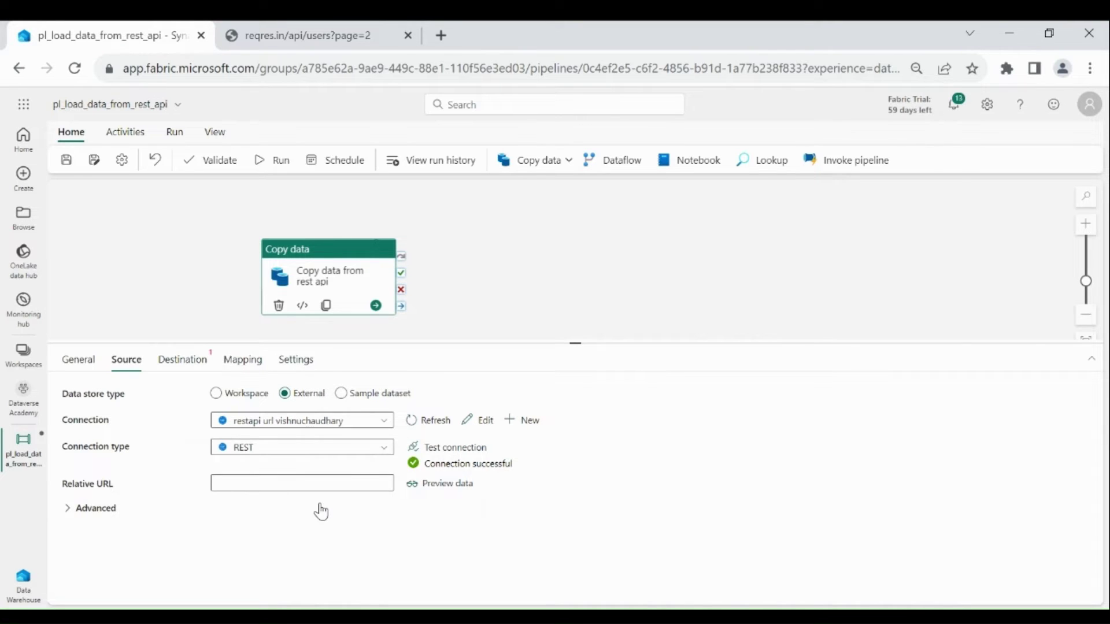
Preview the returned users JSON, page 1 of 2, then close the preview
click(456, 486)
drag(316, 252, 497, 564)
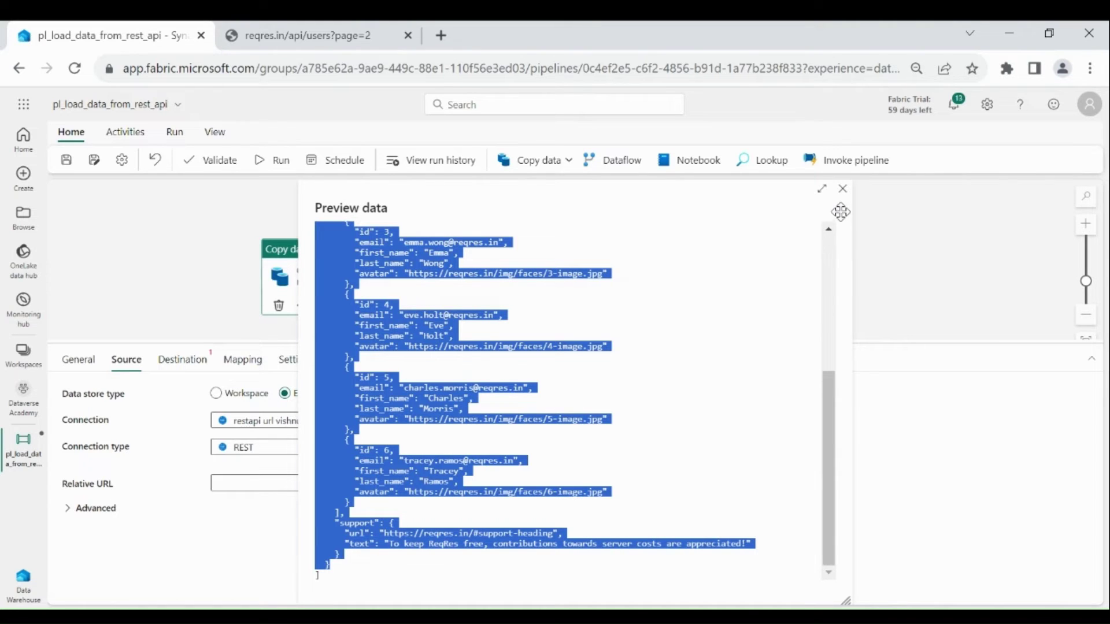
click(843, 190)
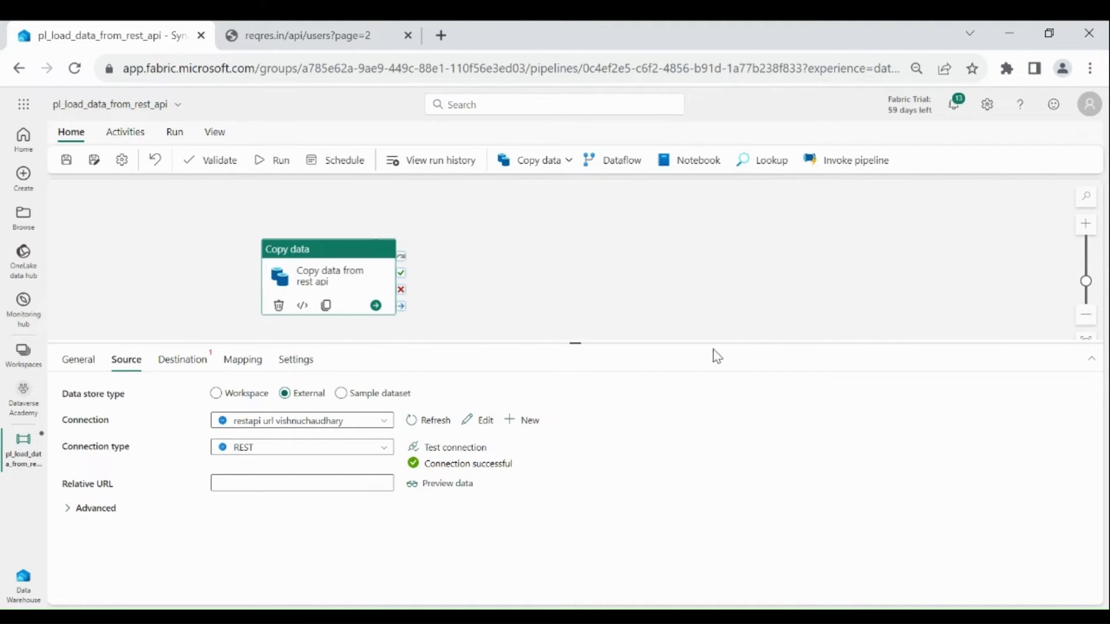
Point the copy destination at the Lakehouse DataverseAcademyLakehouse1
click(180, 364)
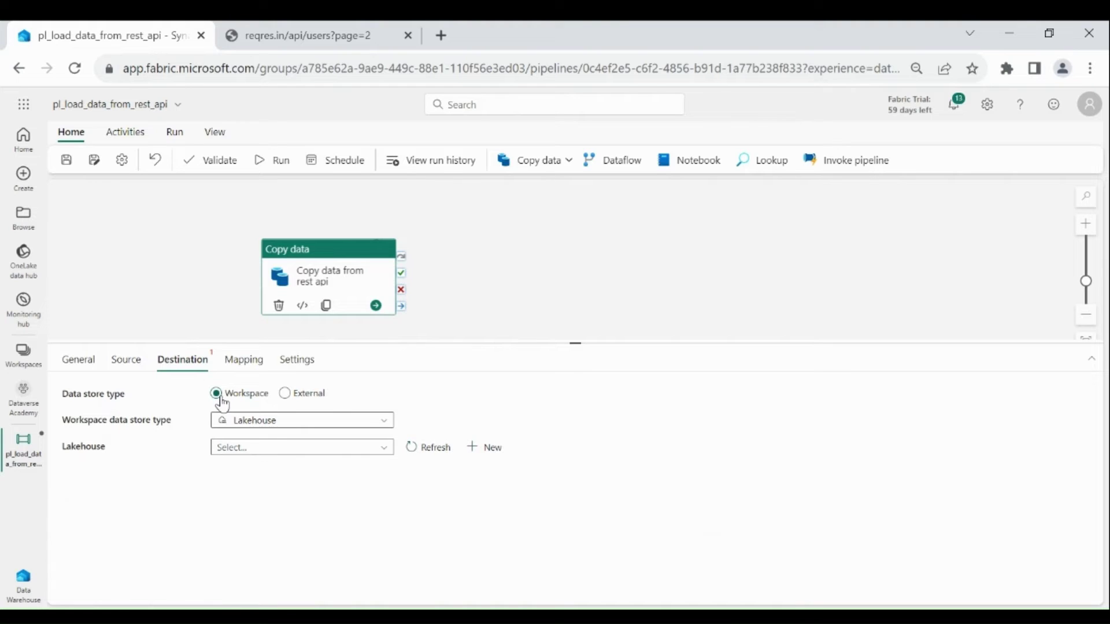
click(237, 426)
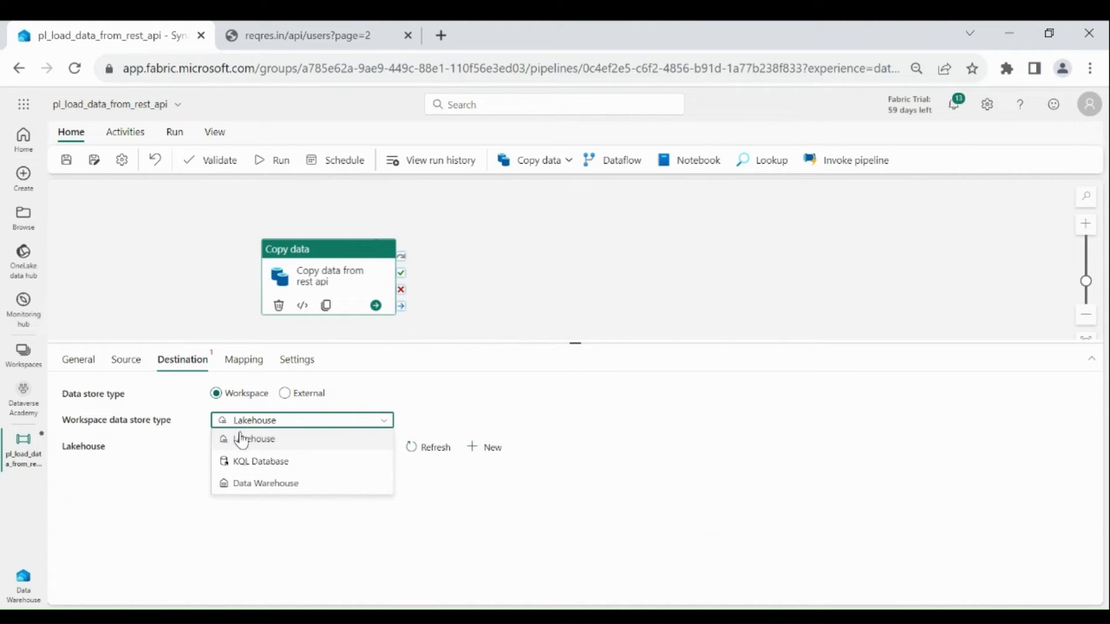
click(241, 439)
click(249, 451)
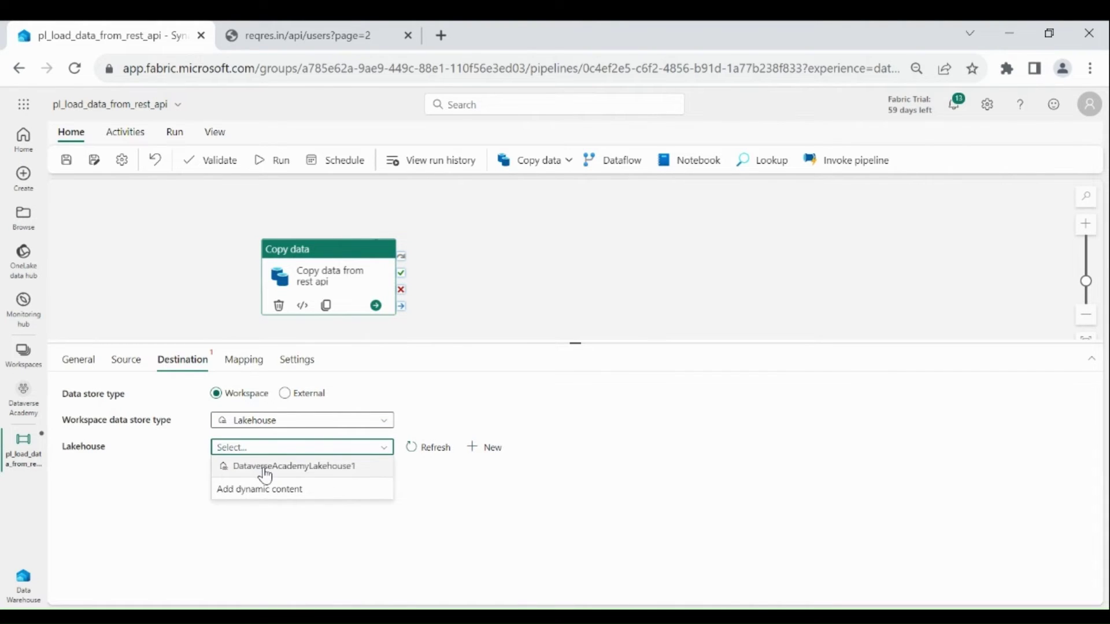
click(266, 468)
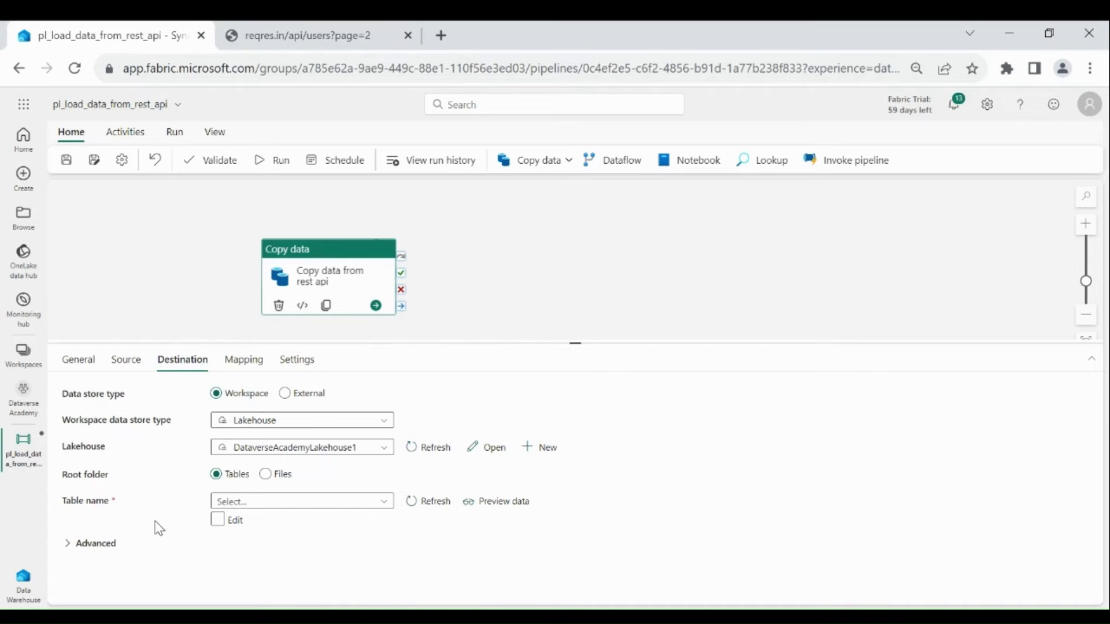
Write to a new table restapi_data with the Overwrite table action
click(217, 520)
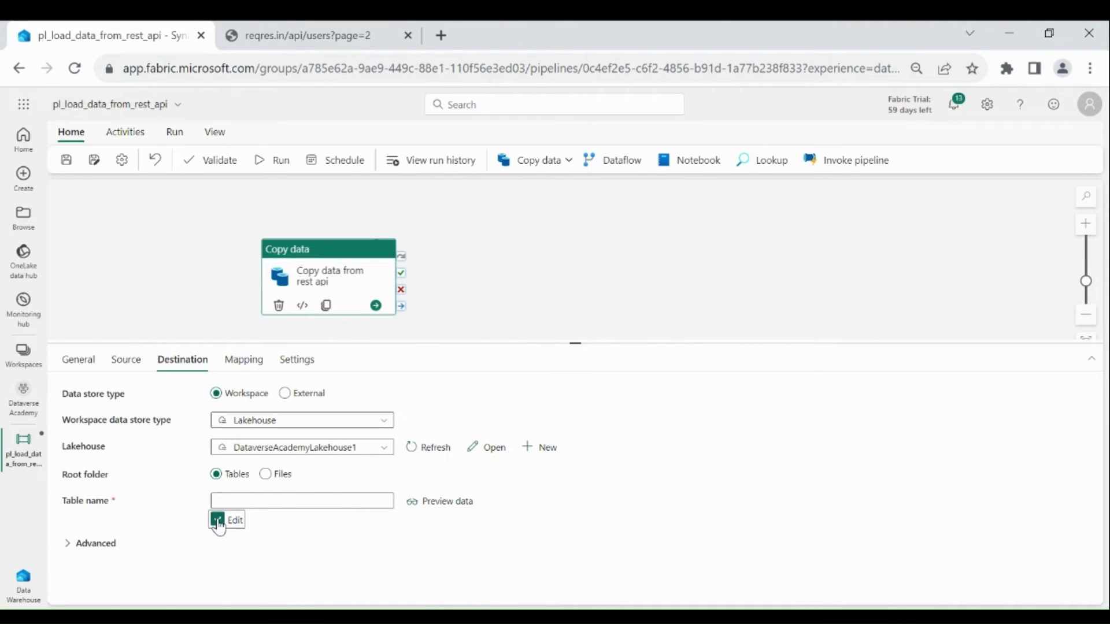
click(252, 502)
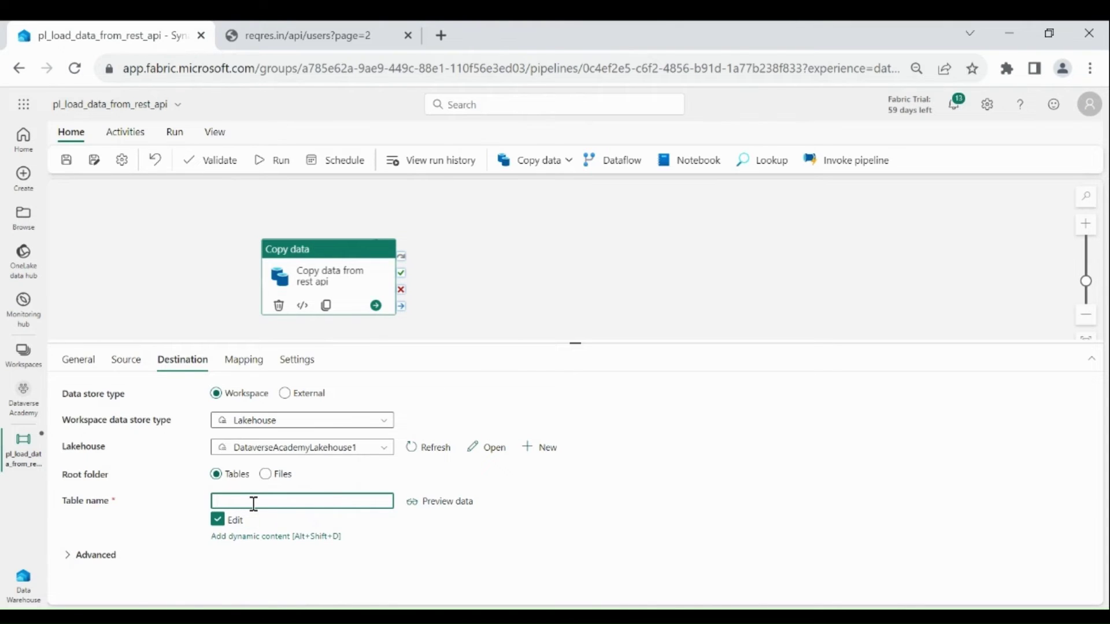
text(restapi_data)
click(103, 557)
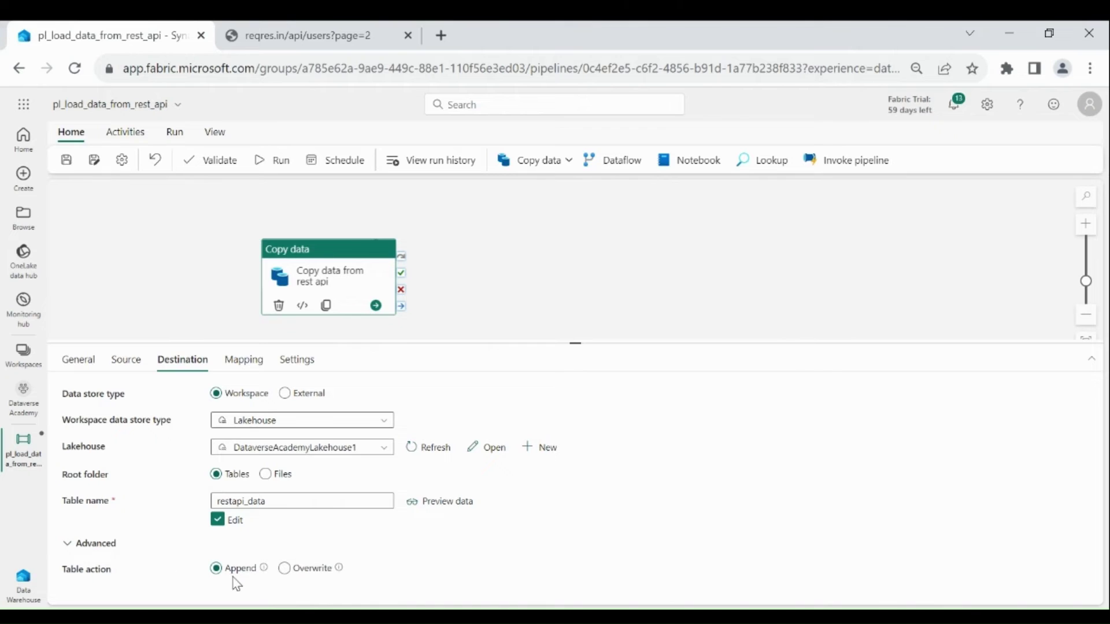
click(285, 568)
scroll(475, 398, down, 1)
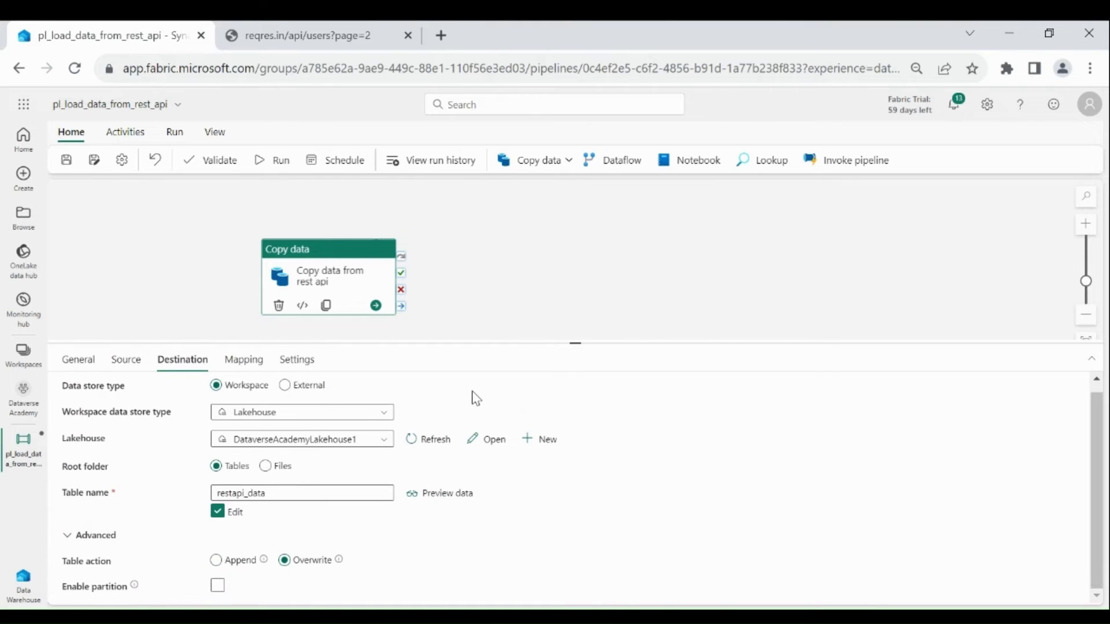
Import the source and destination schemas on the Mapping tab and exclude total_pages
click(269, 371)
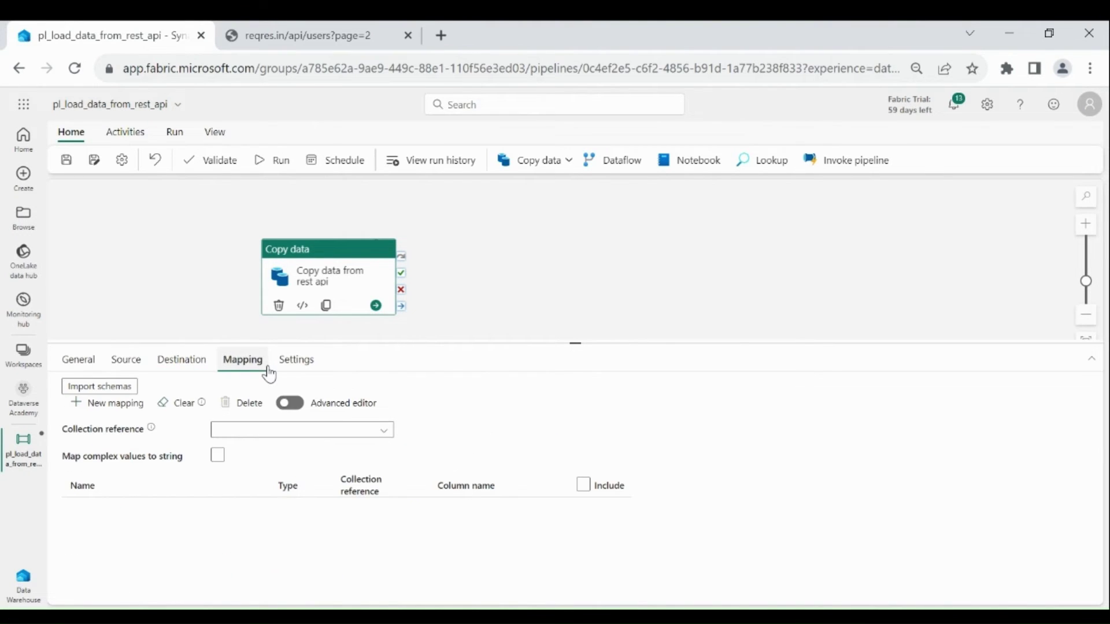
click(137, 391)
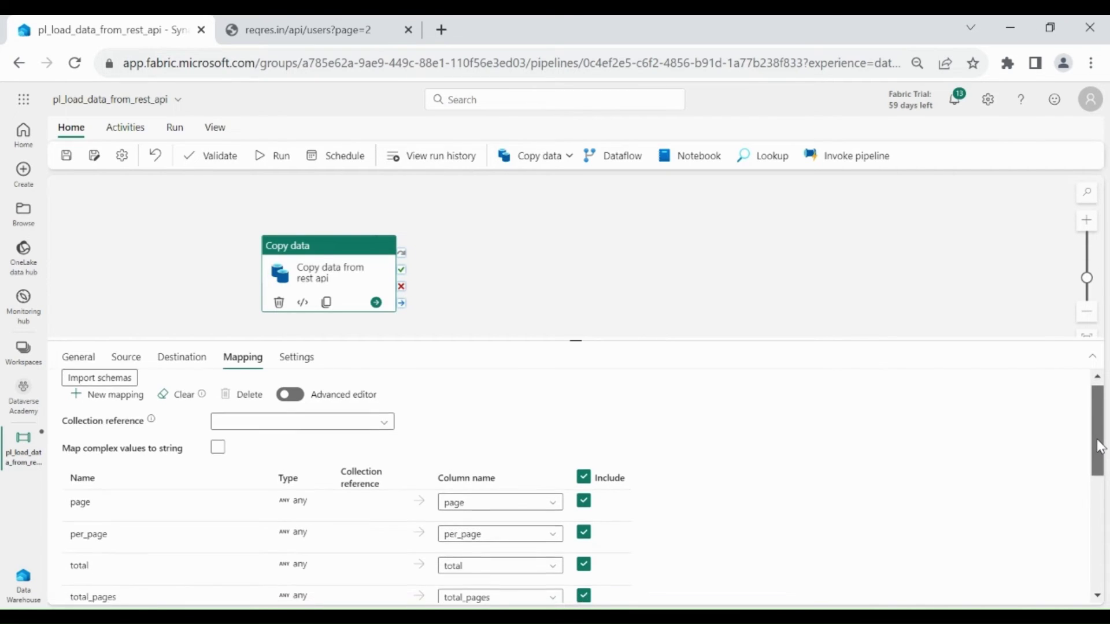
scroll(1100, 442, down, 1)
scroll(1100, 442, up, 1)
drag(1100, 442, 1104, 521)
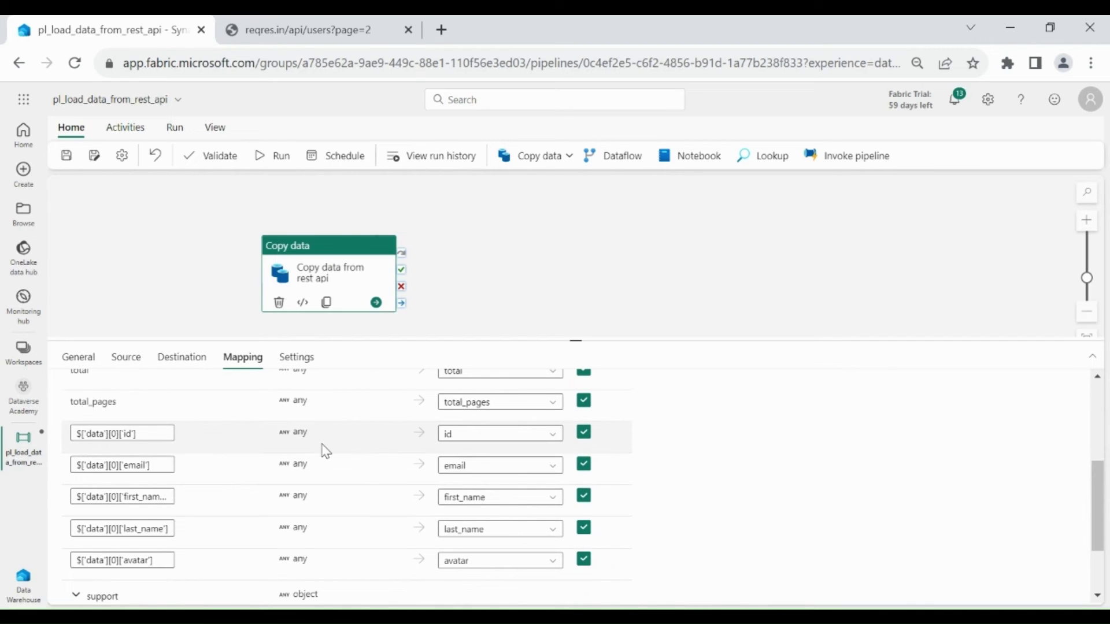
mouse_move(199, 435)
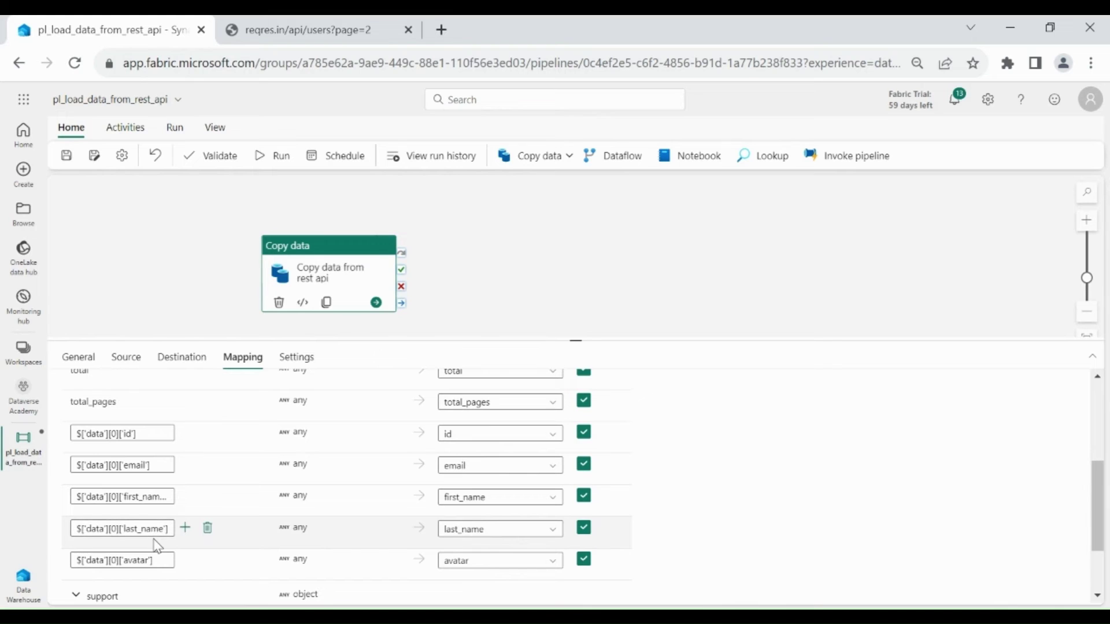
scroll(1097, 498, up, 1)
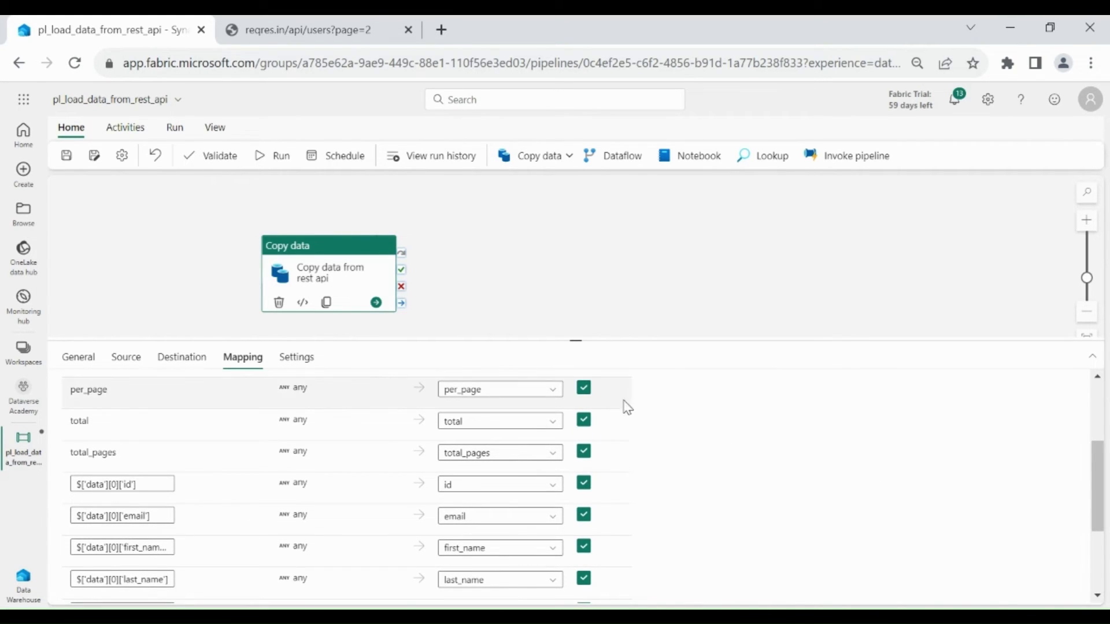
click(584, 390)
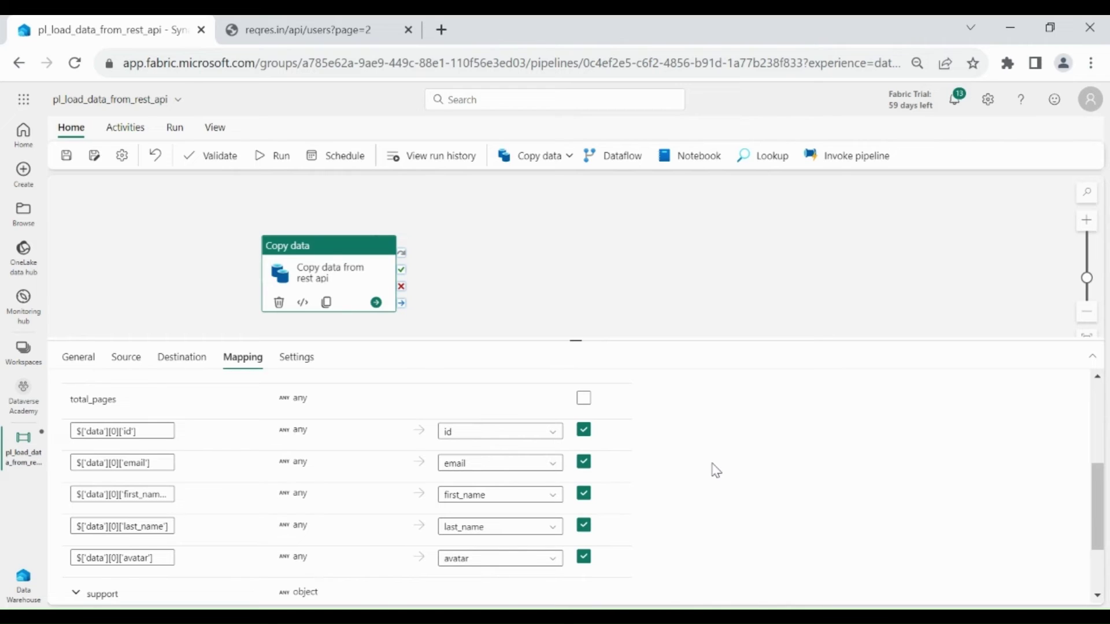
Review the id, email, first_name and last_name mappings from the $['data'][0] source paths
click(487, 431)
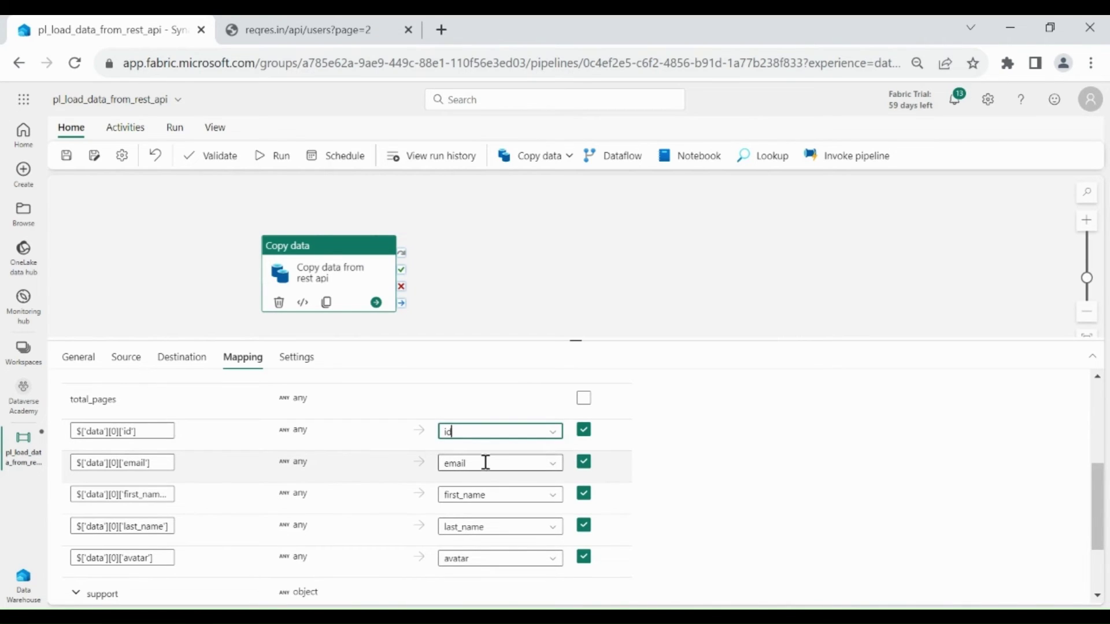
click(486, 464)
click(486, 494)
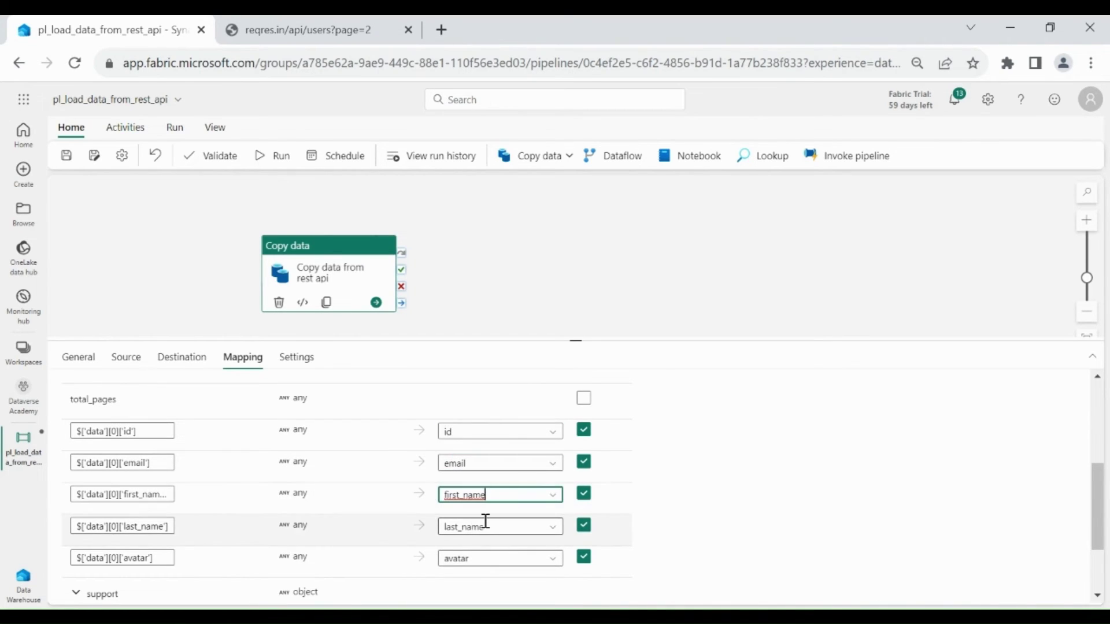
click(486, 558)
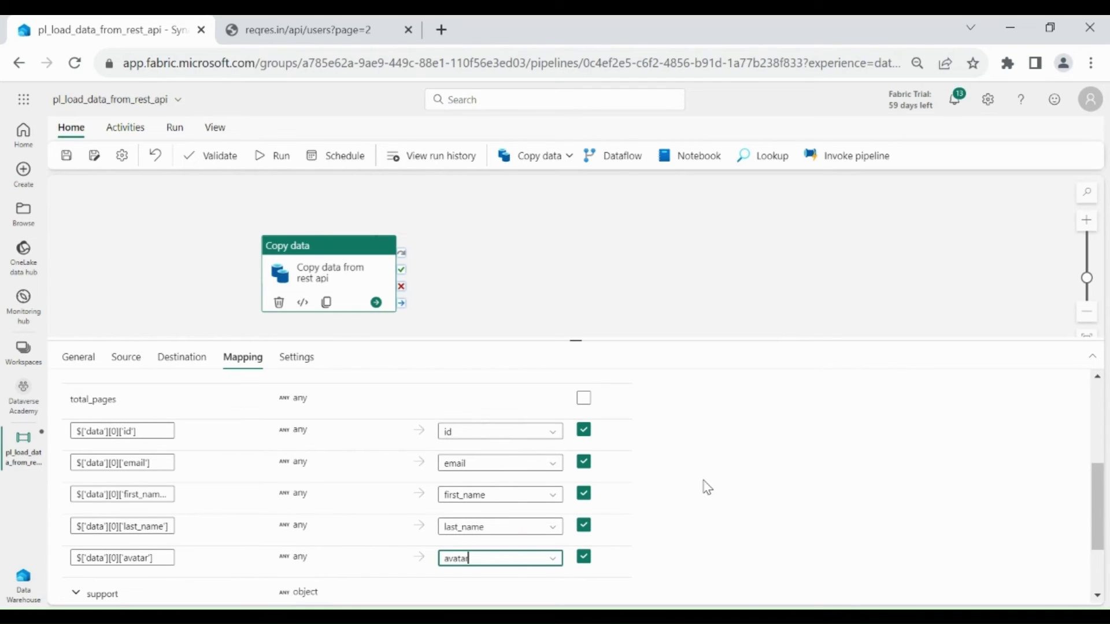
click(1101, 513)
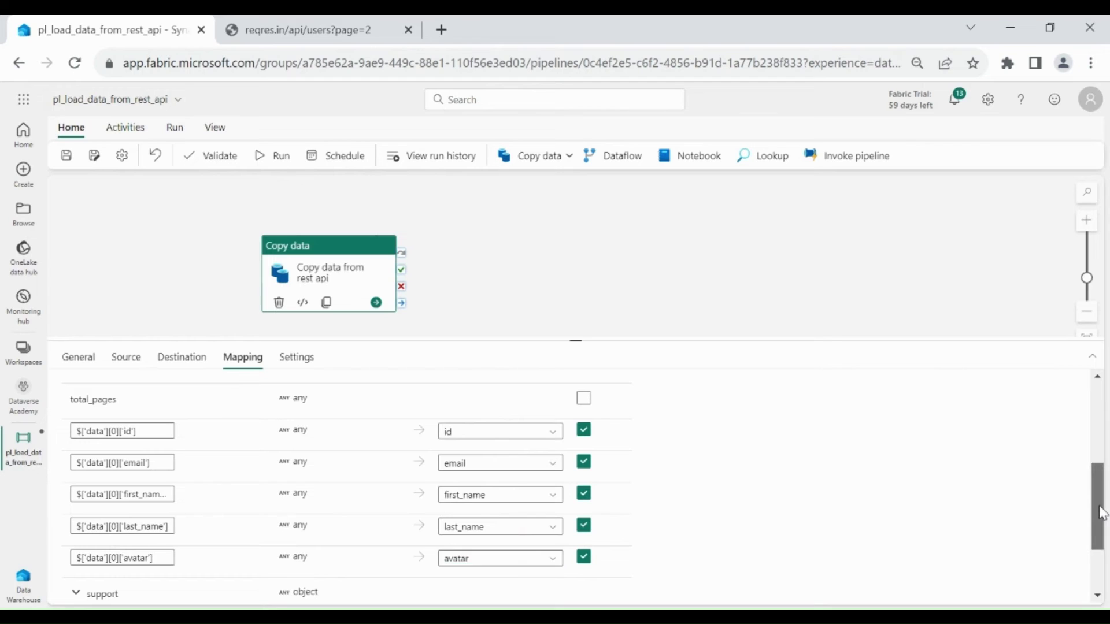
mouse_move(1102, 513)
mouse_down()
mouse_move(1100, 488)
mouse_move(1100, 503)
mouse_up()
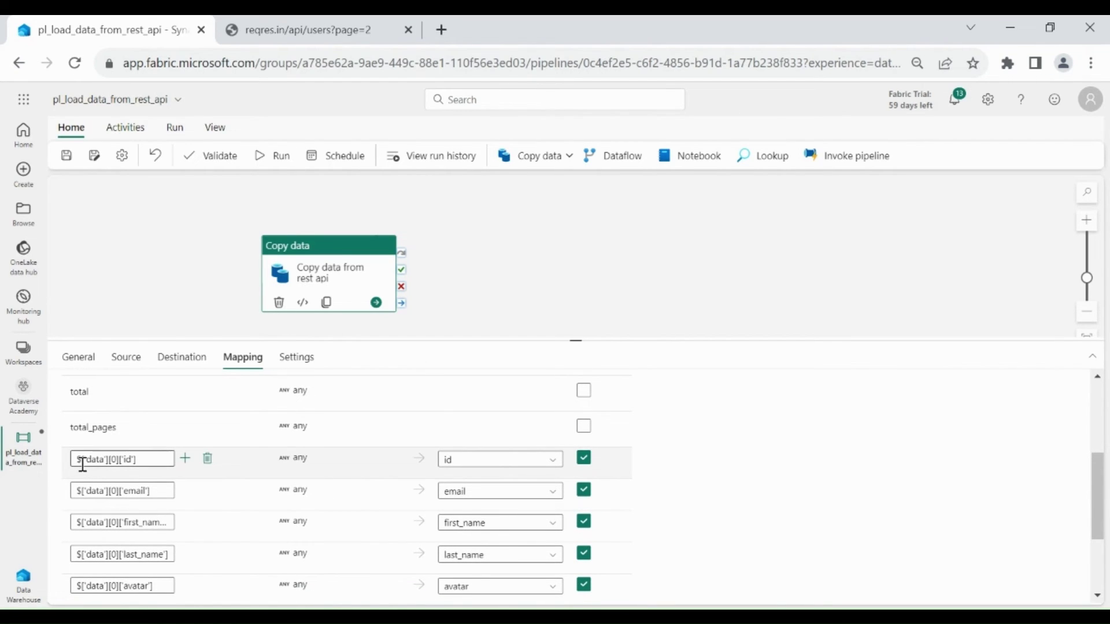
drag(82, 461, 110, 461)
click(109, 461)
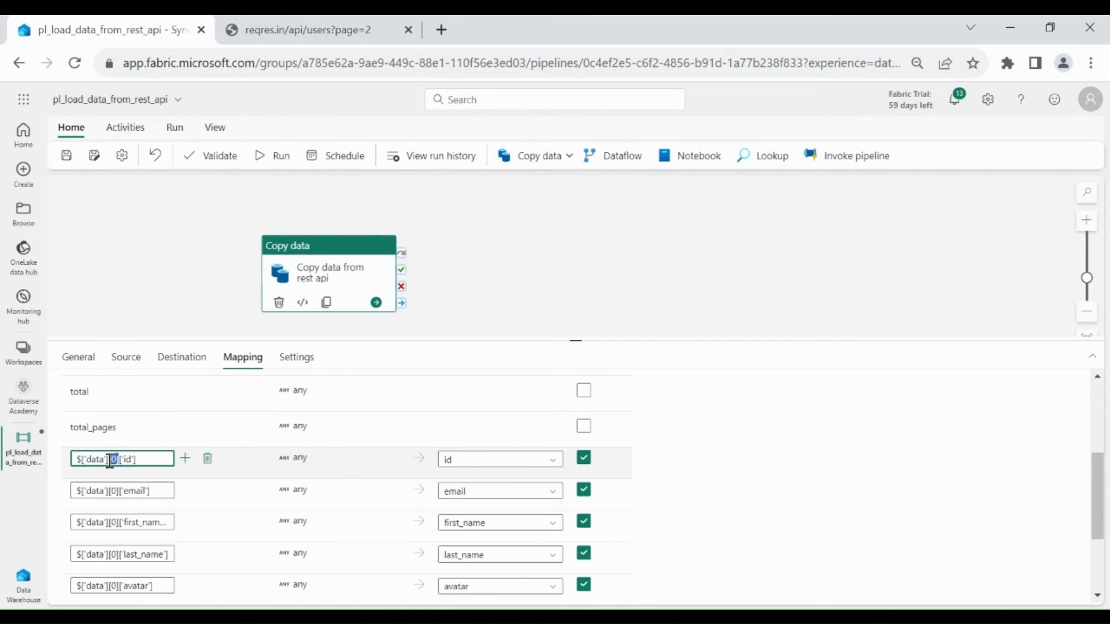
click(110, 460)
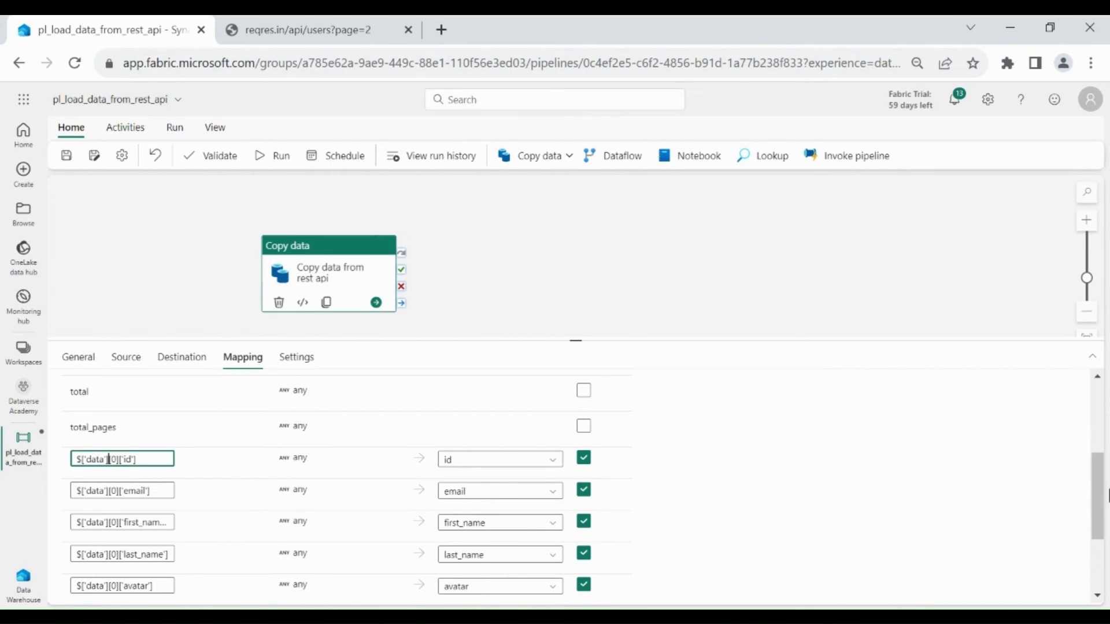
drag(1102, 508, 1100, 436)
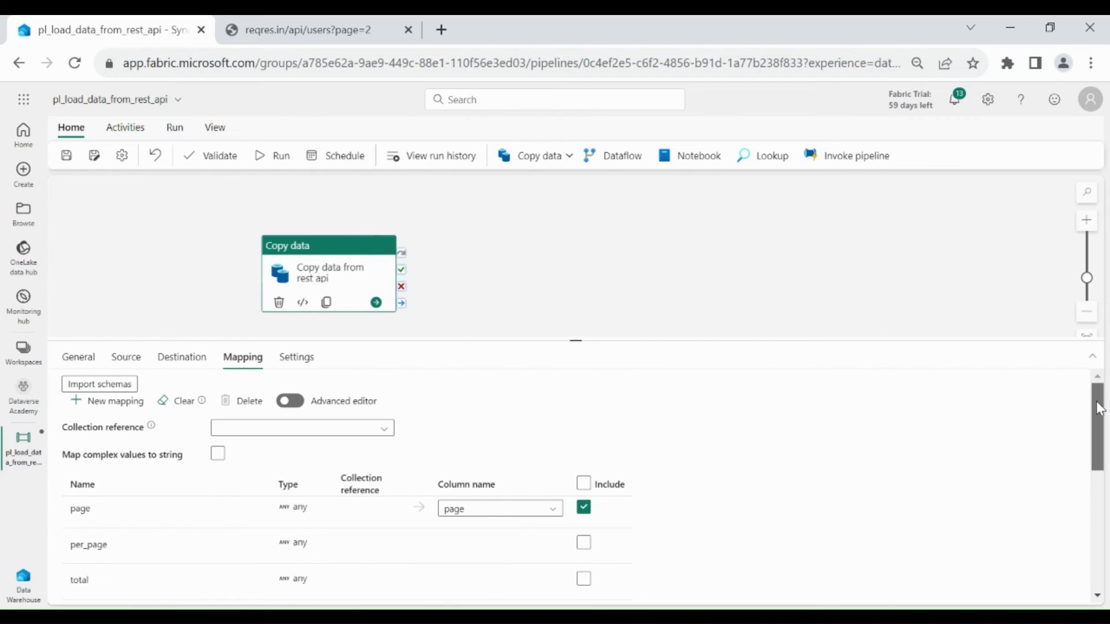
Set the collection reference to $['data'], re-import schemas and exclude the page field
click(279, 428)
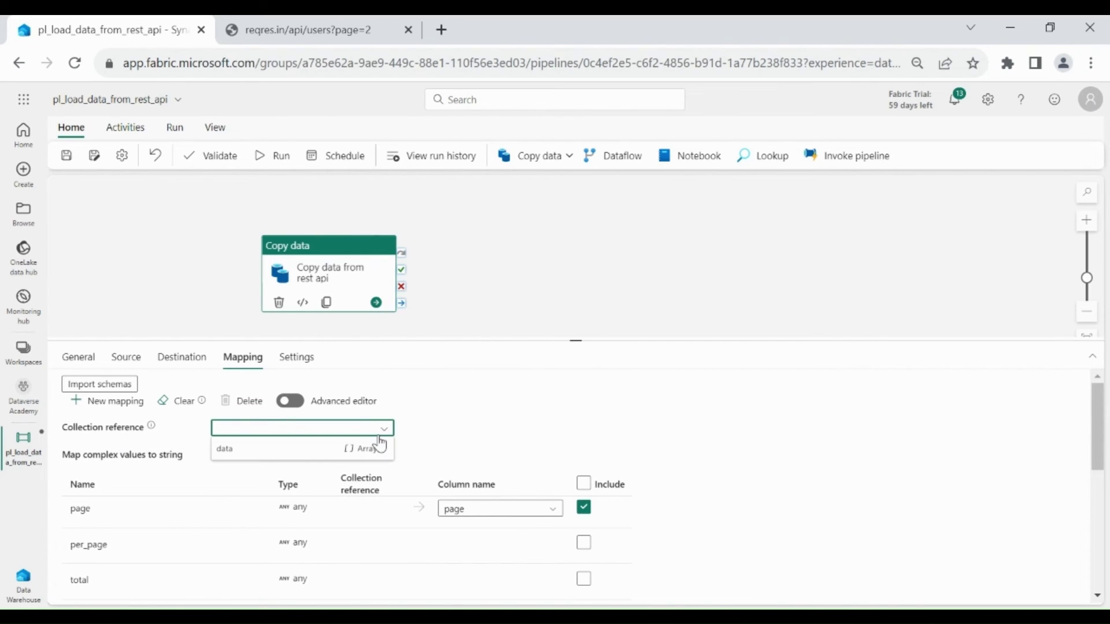
click(306, 455)
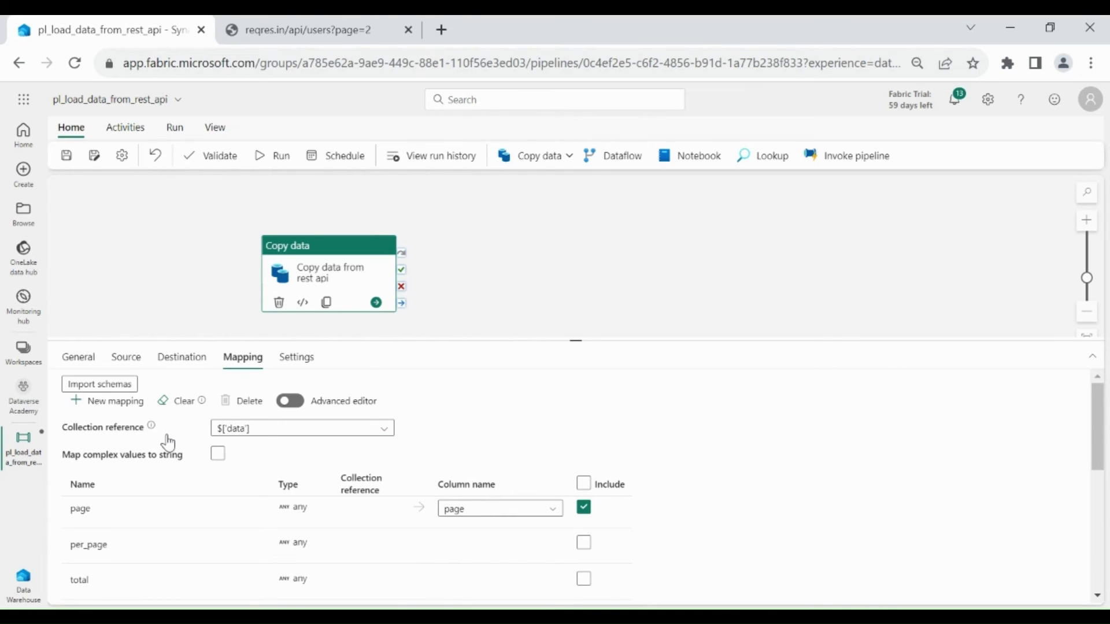
click(103, 392)
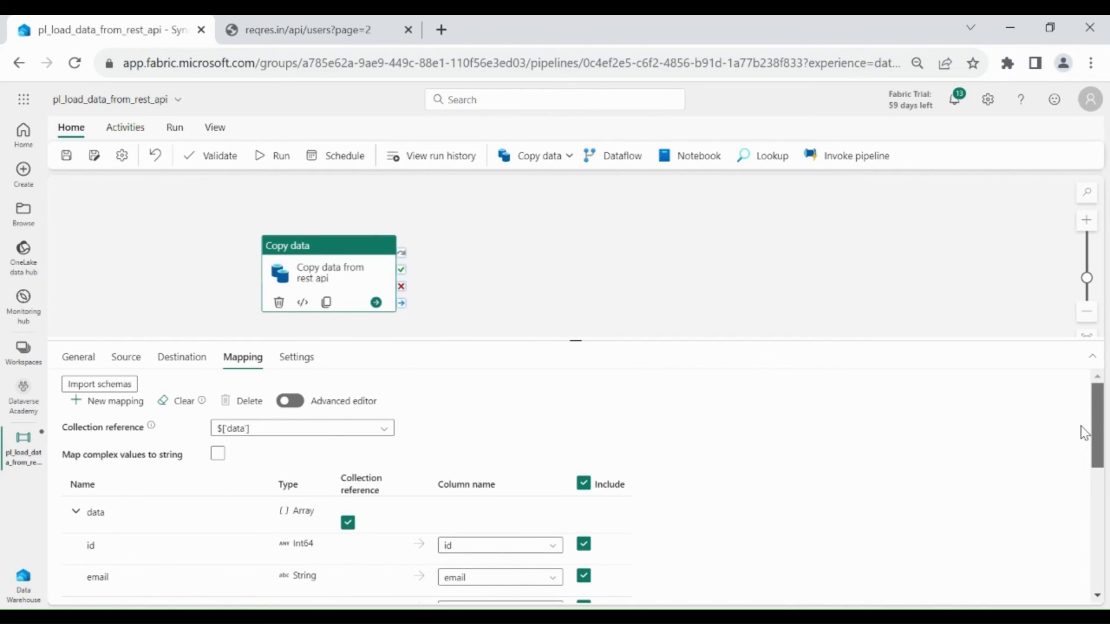
drag(1085, 434, 1086, 545)
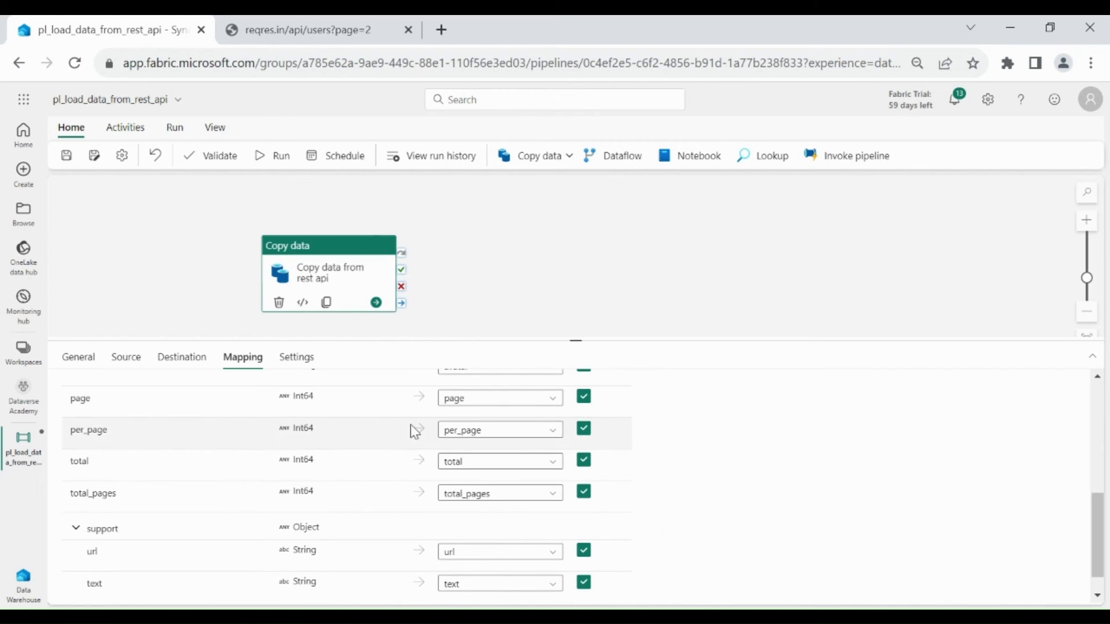
click(583, 396)
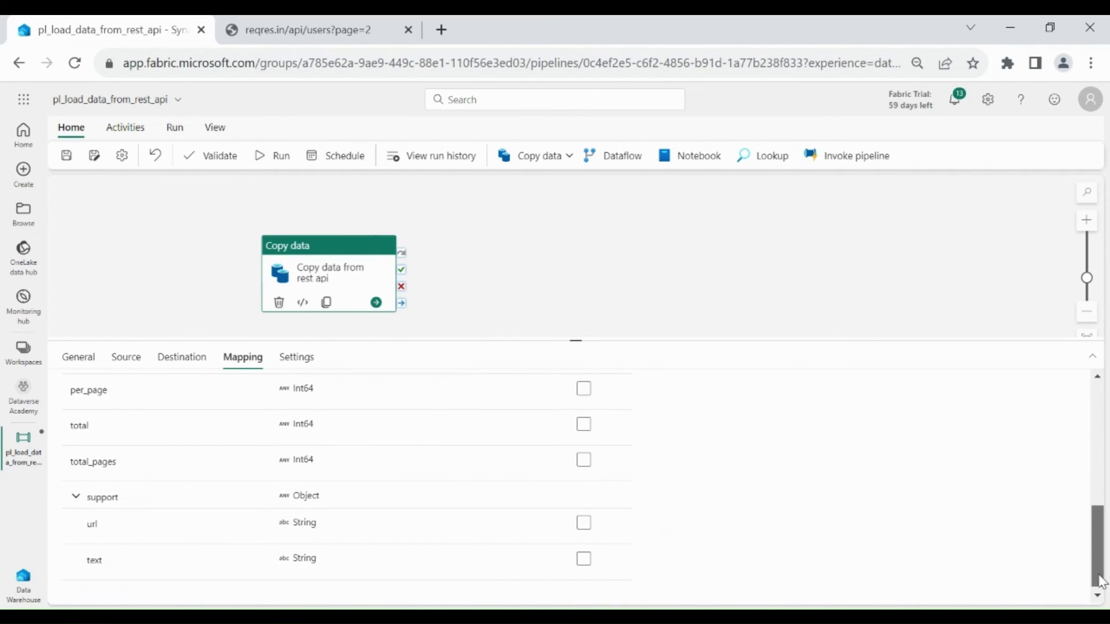
scroll(1100, 582, up, 5)
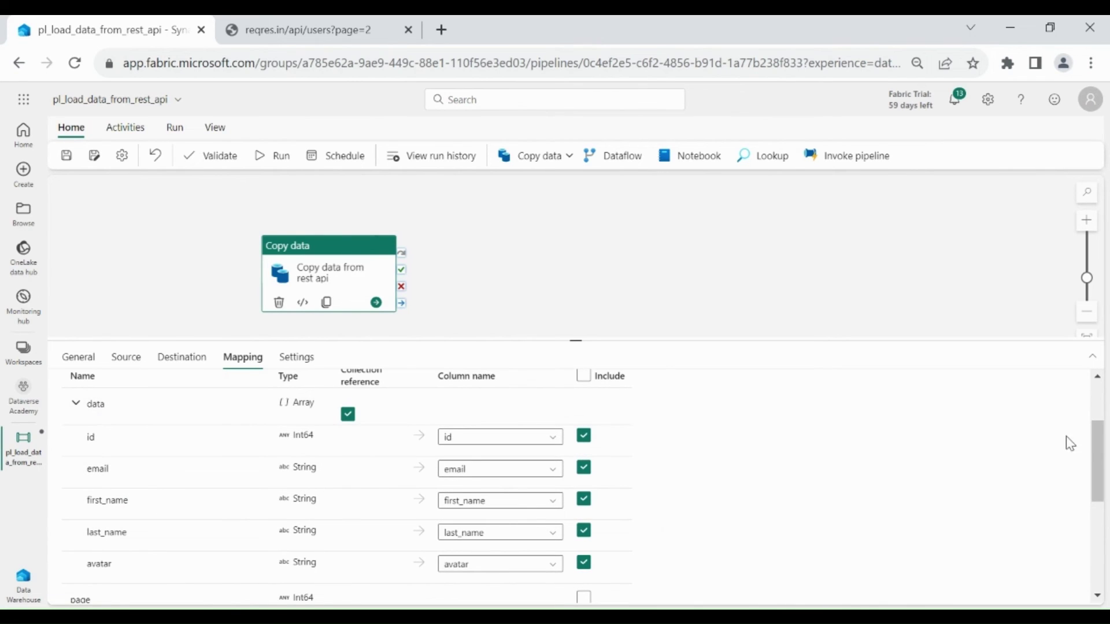
scroll(1066, 442, up, 2)
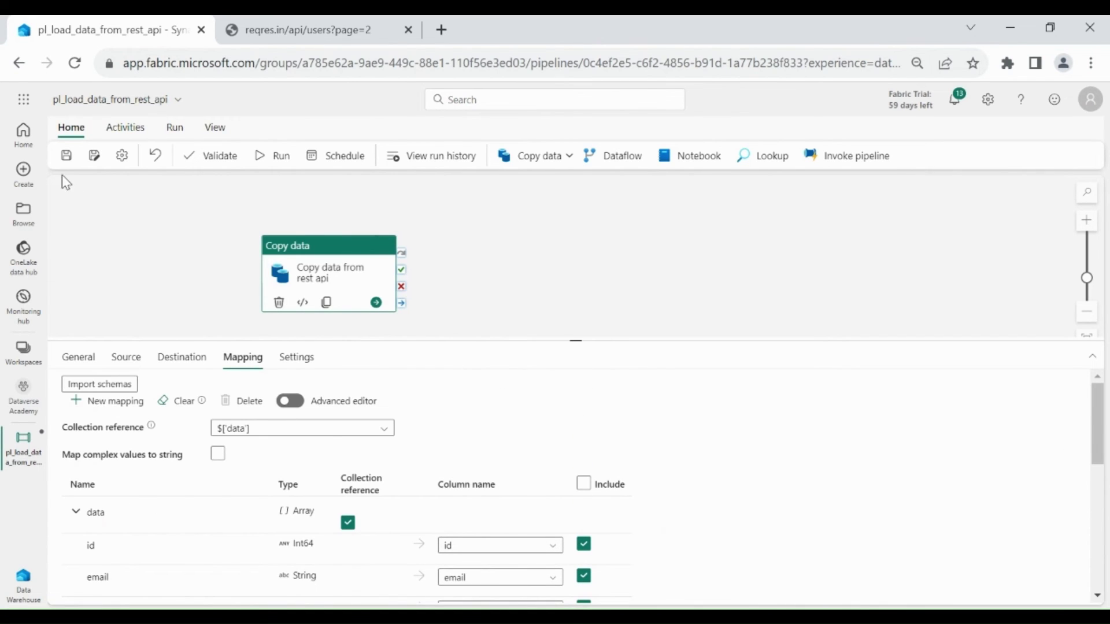
Save and run the pipeline, then check the copy activity's details showing 6 rows written
click(66, 155)
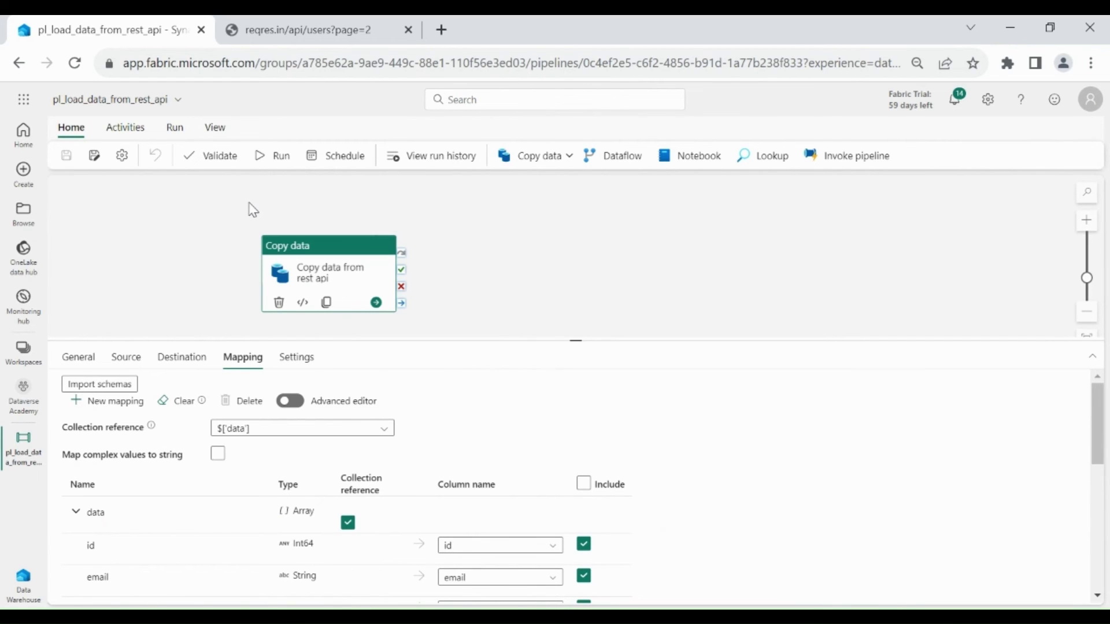
click(276, 162)
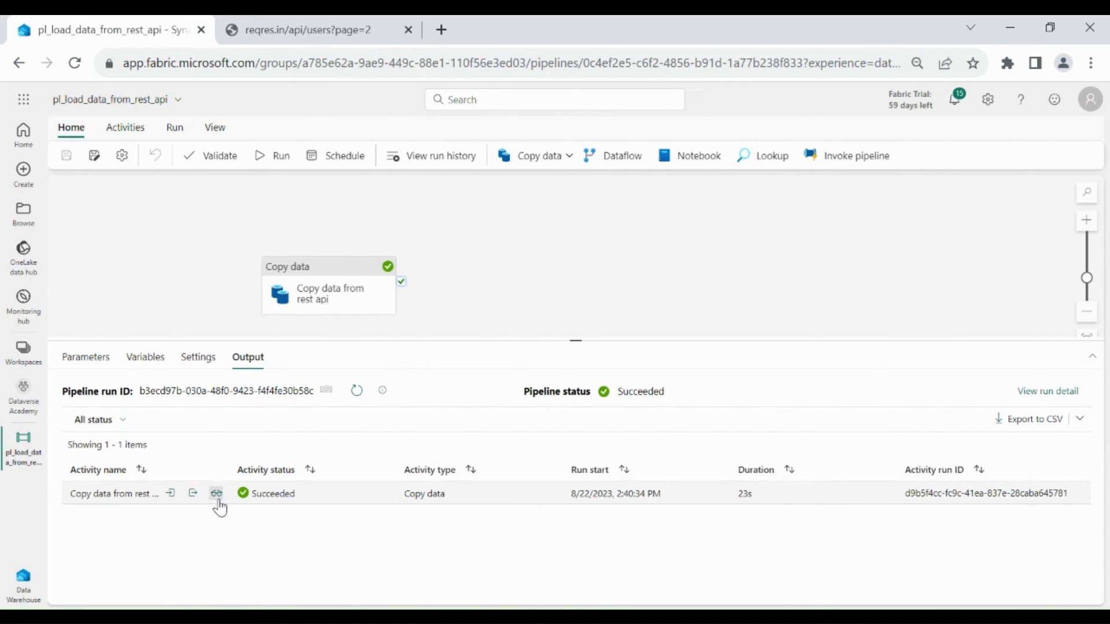
click(218, 498)
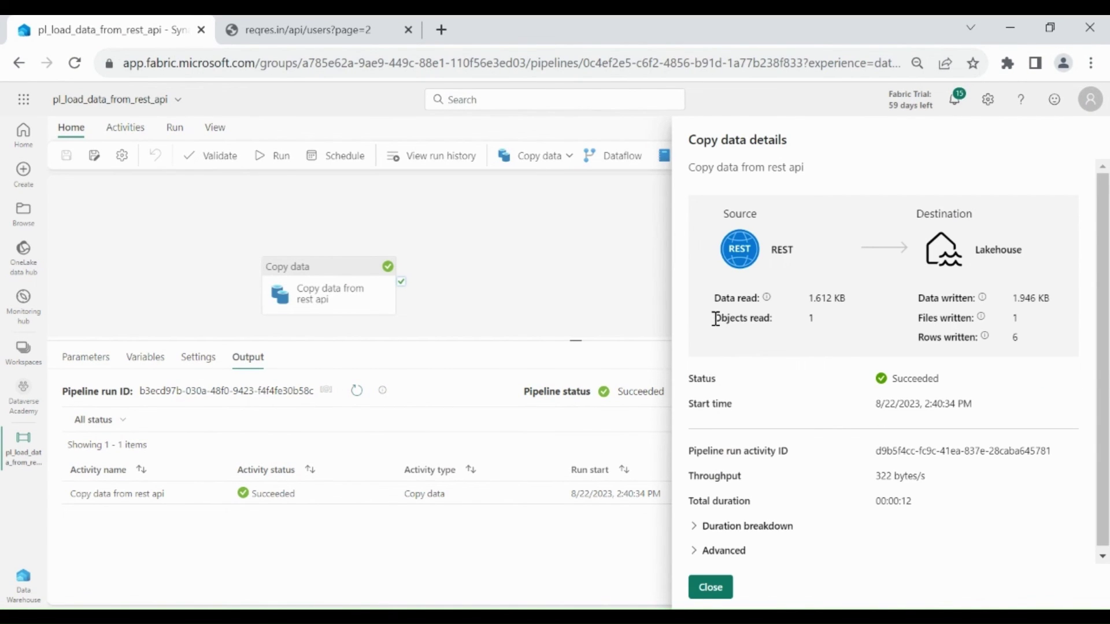
drag(715, 317, 822, 325)
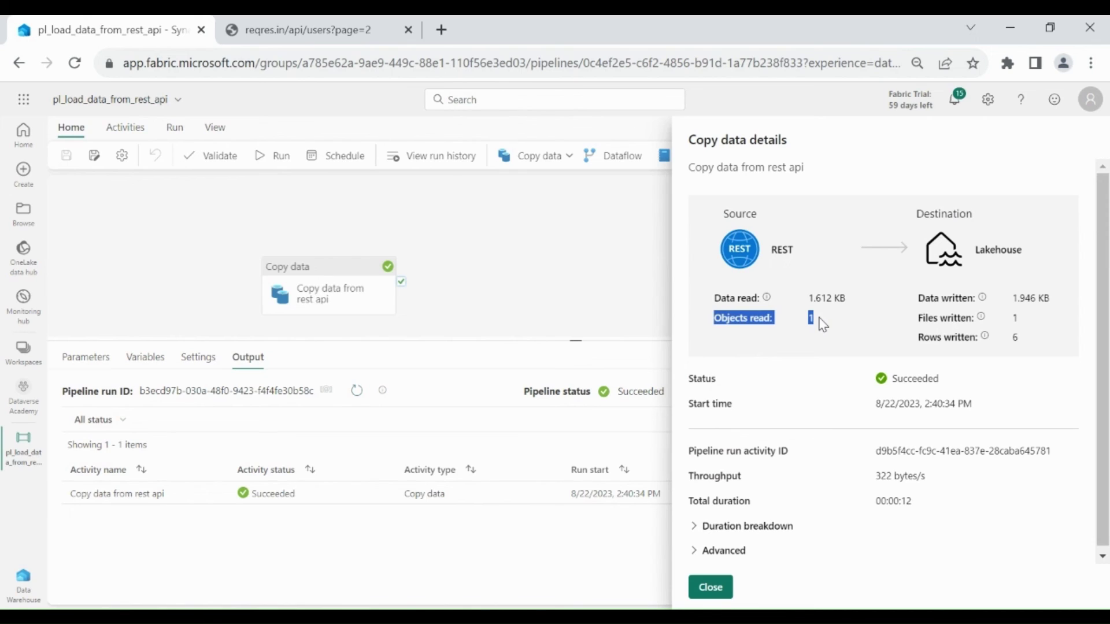
click(909, 340)
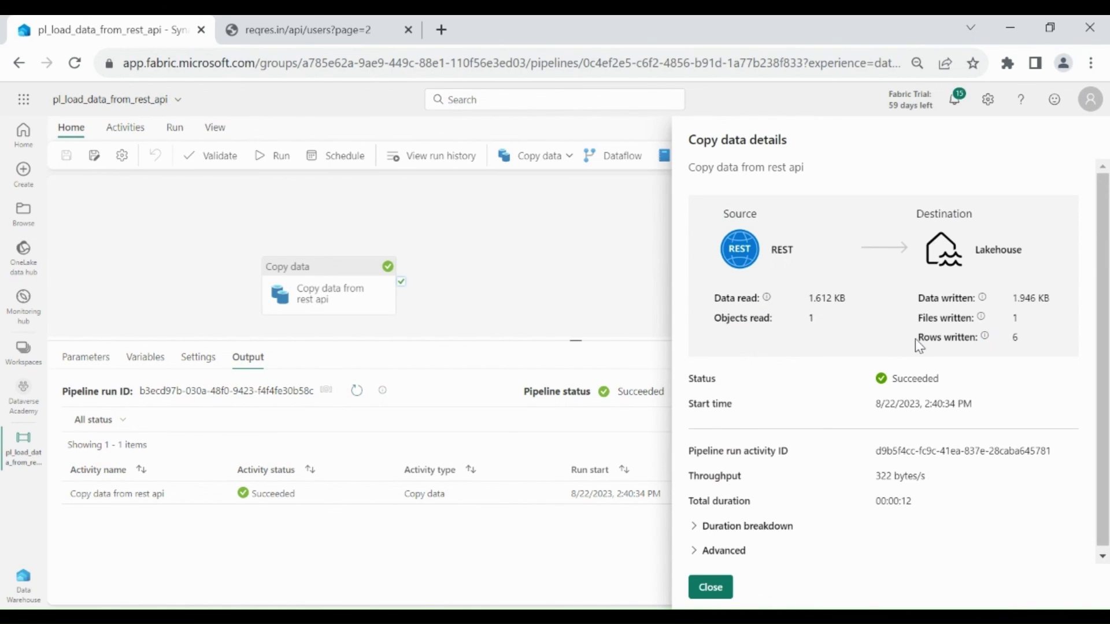
drag(916, 295, 1028, 343)
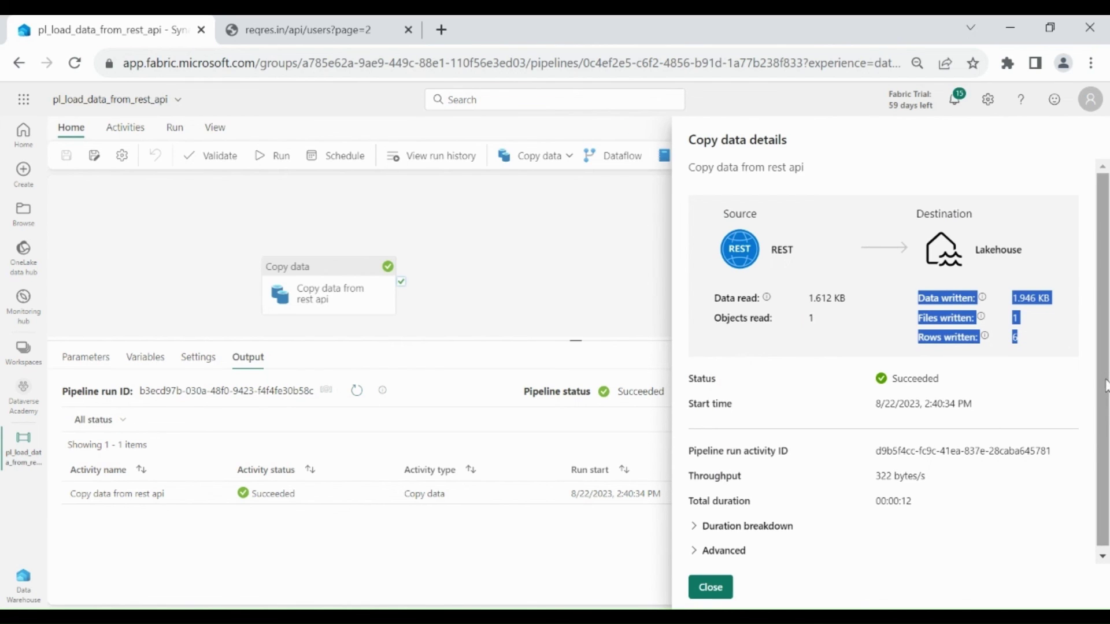
scroll(809, 491, down, 1)
click(709, 587)
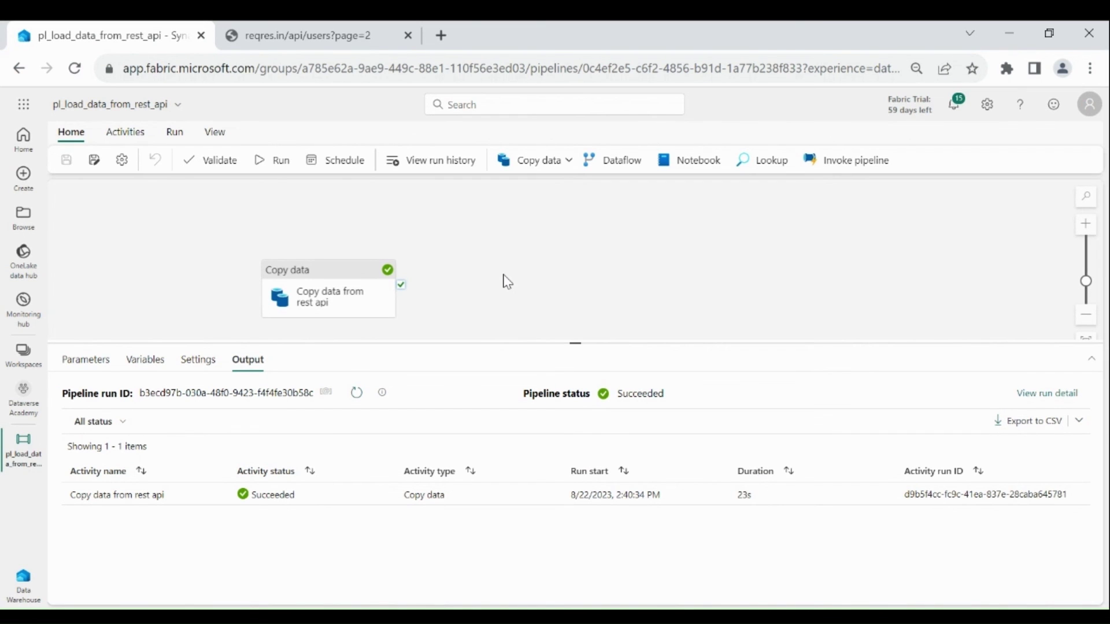
Open DataverseAcademyLakehouse1 from the Dataverse Academy workspace, switch to SQL endpoint, and preview restapi_data
click(24, 396)
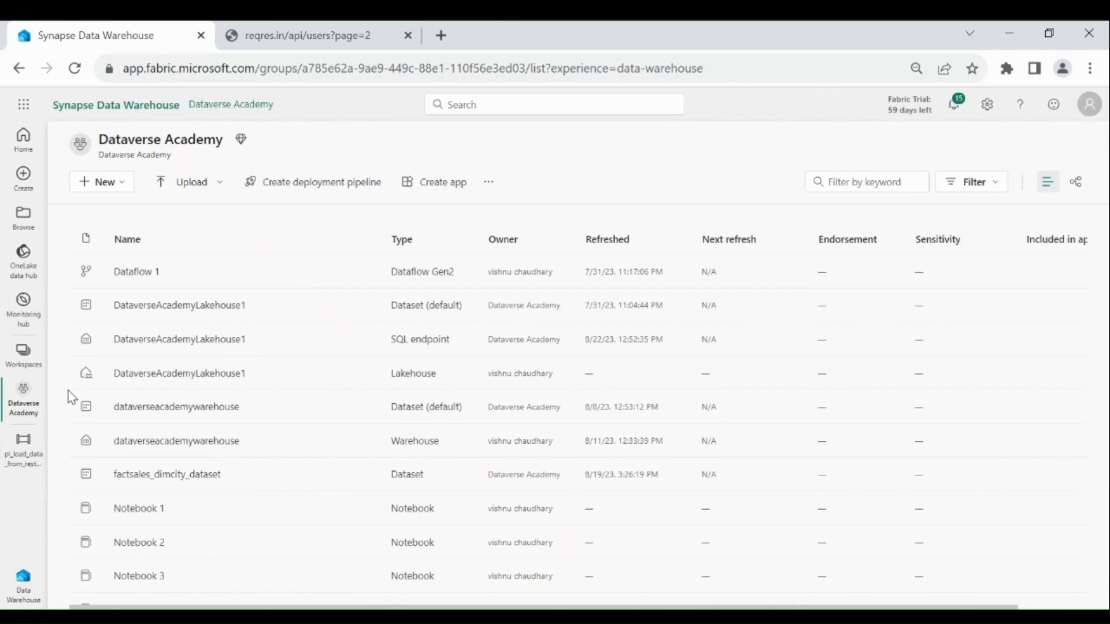
click(184, 375)
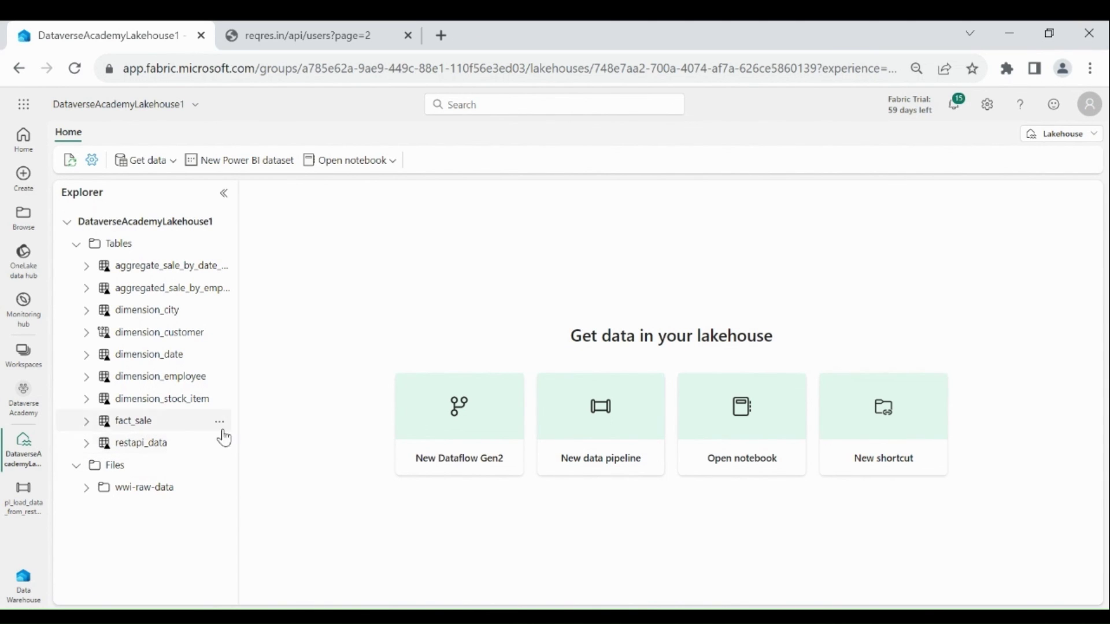
click(1065, 143)
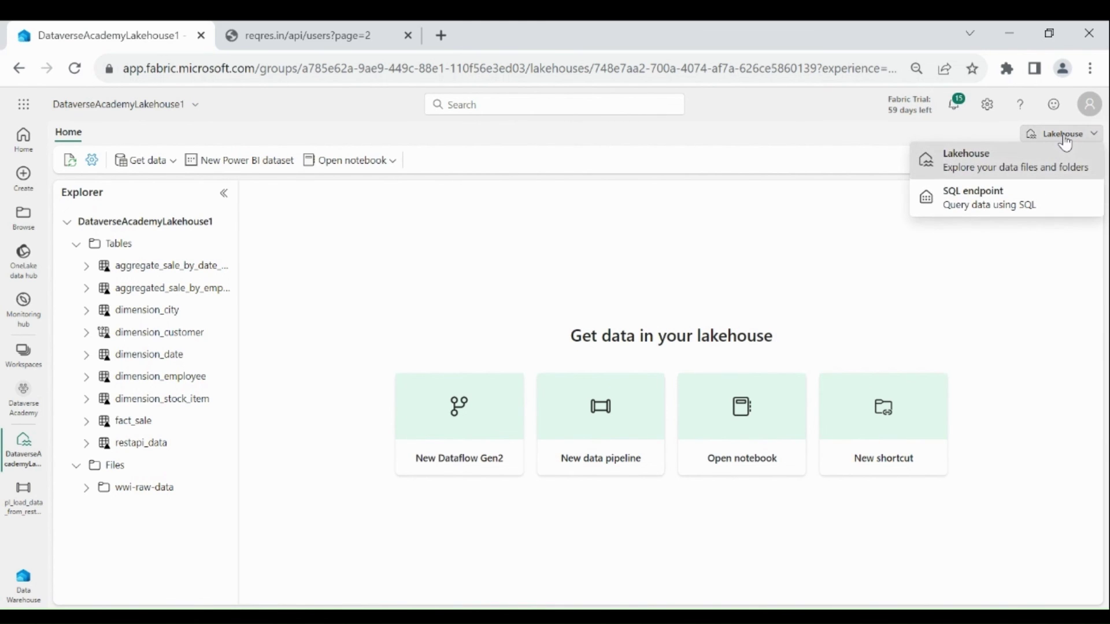
click(998, 199)
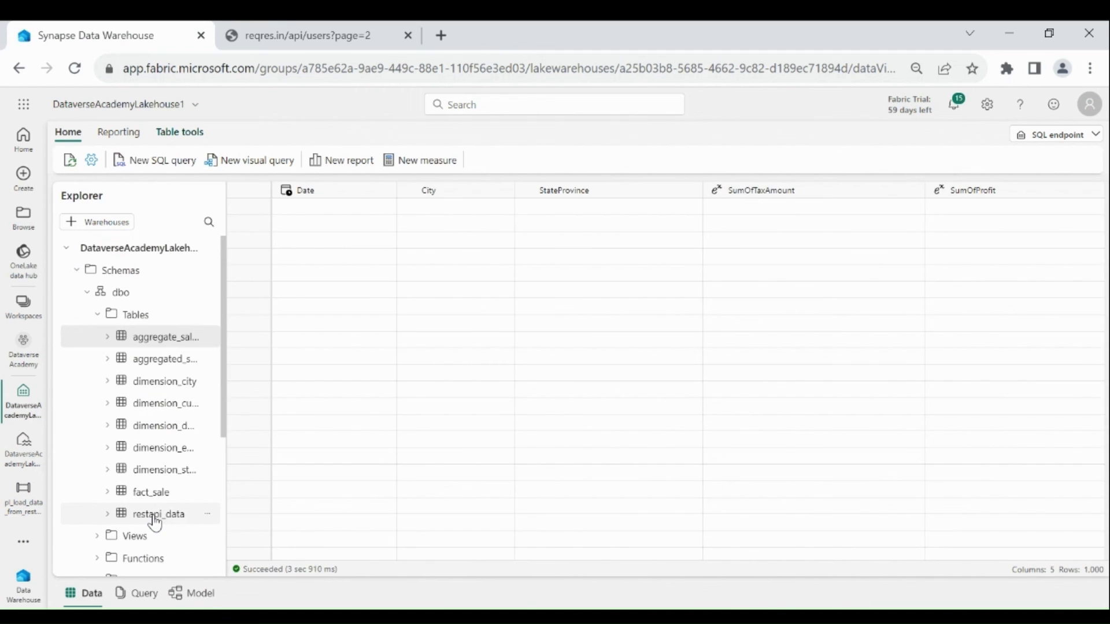
click(155, 517)
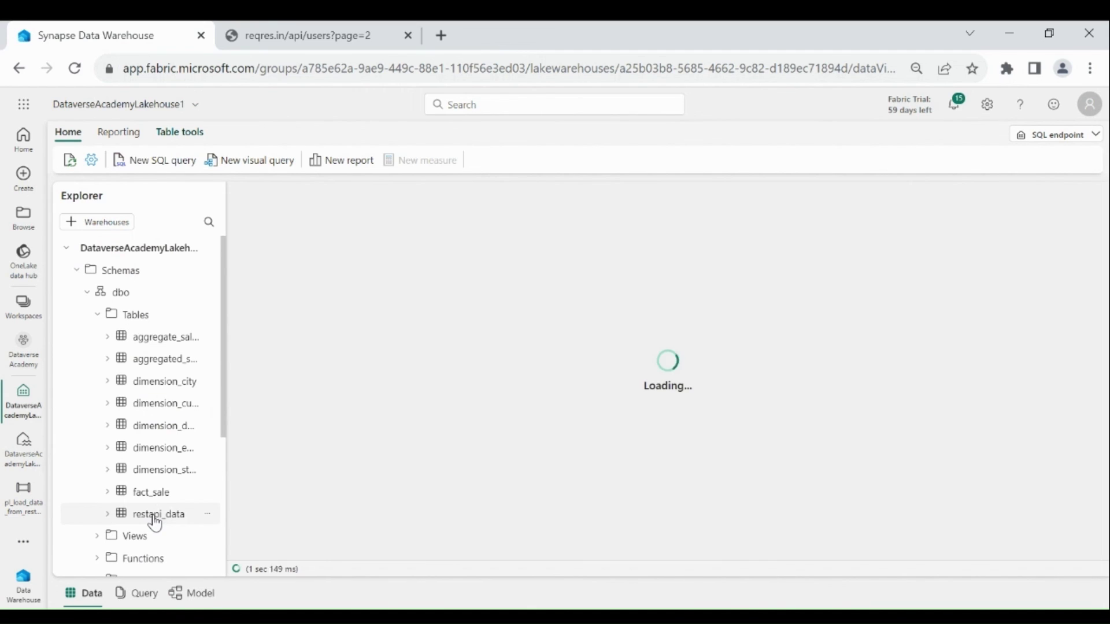